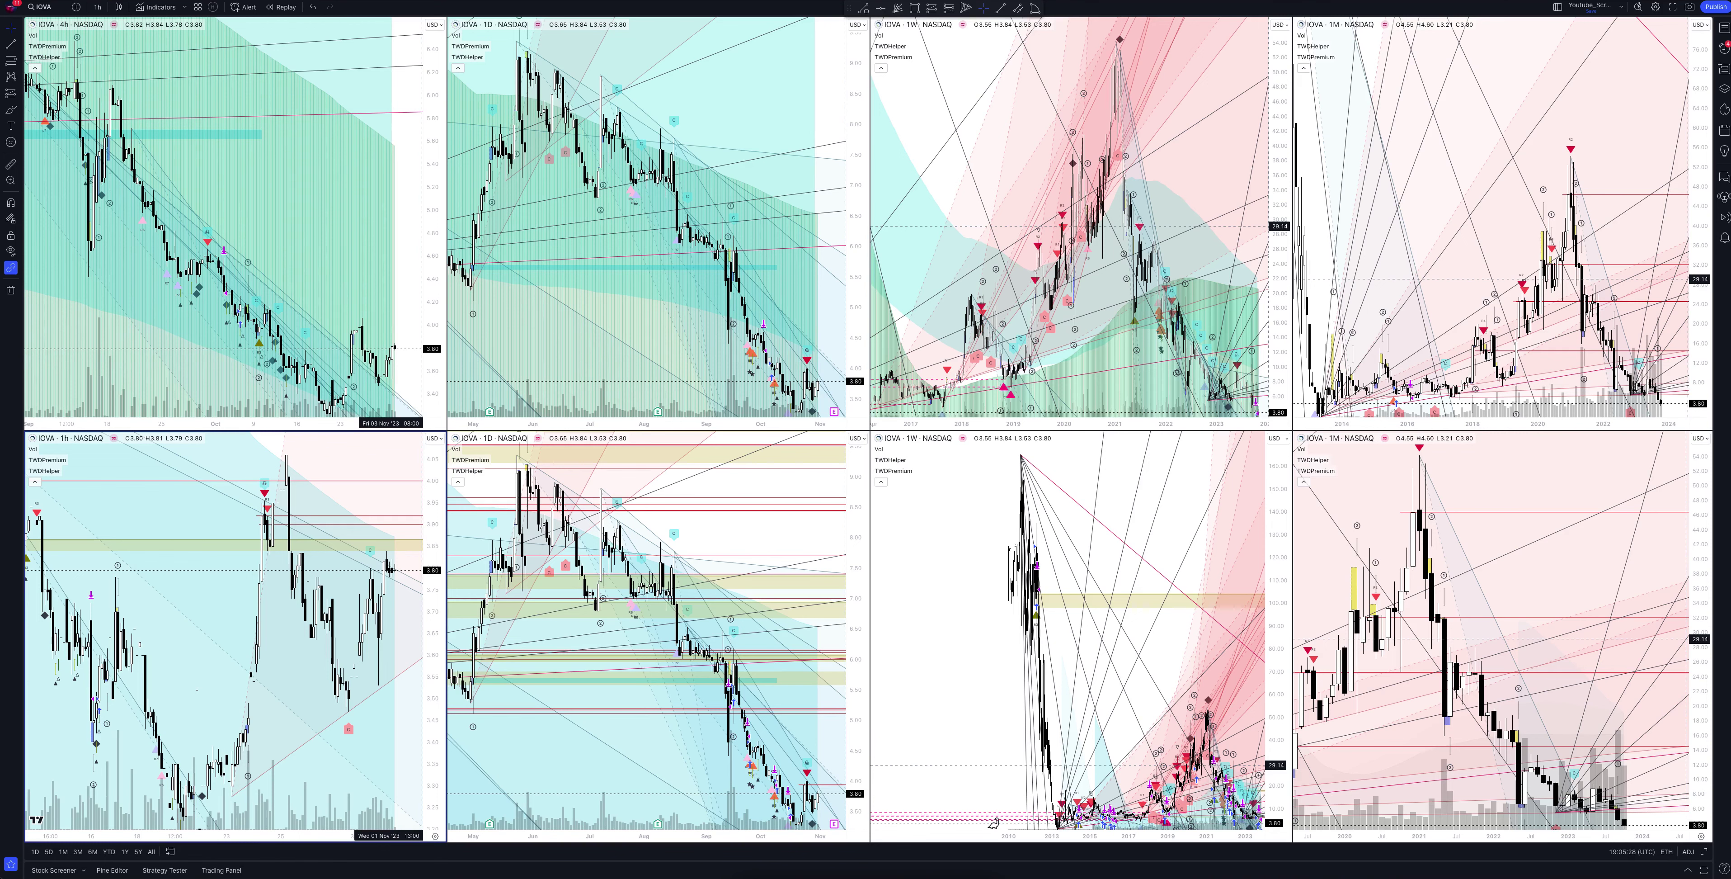
Maximize the monthly IOVA chart to full window, then return to the eight-chart grid
click(1503, 223)
key(alt+Return)
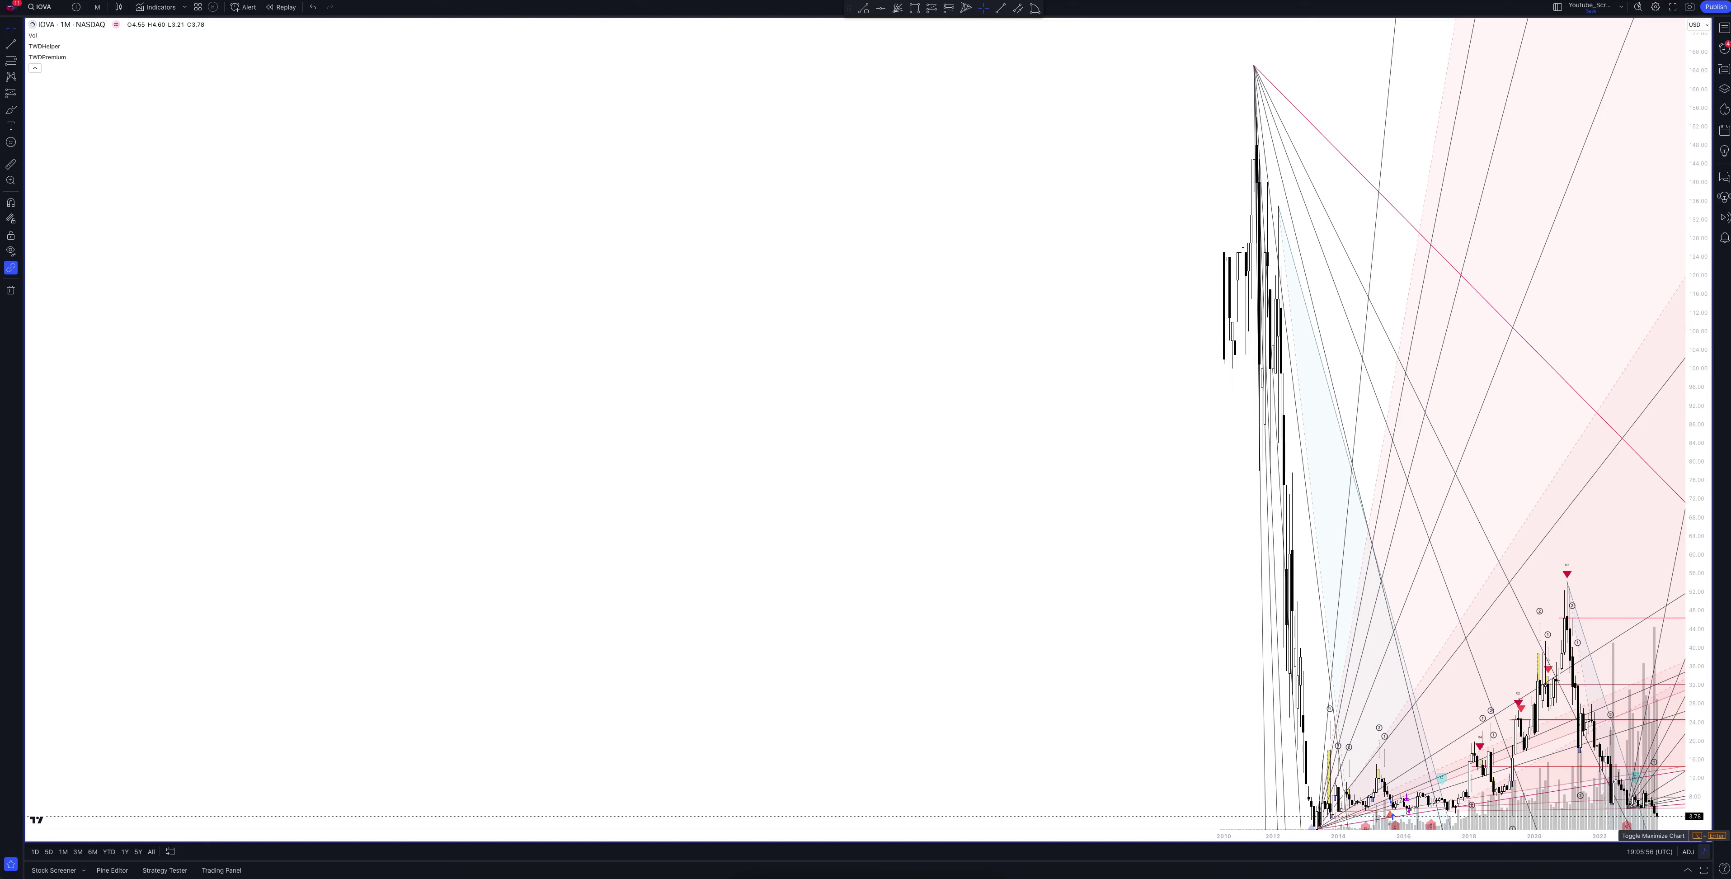
click(1698, 835)
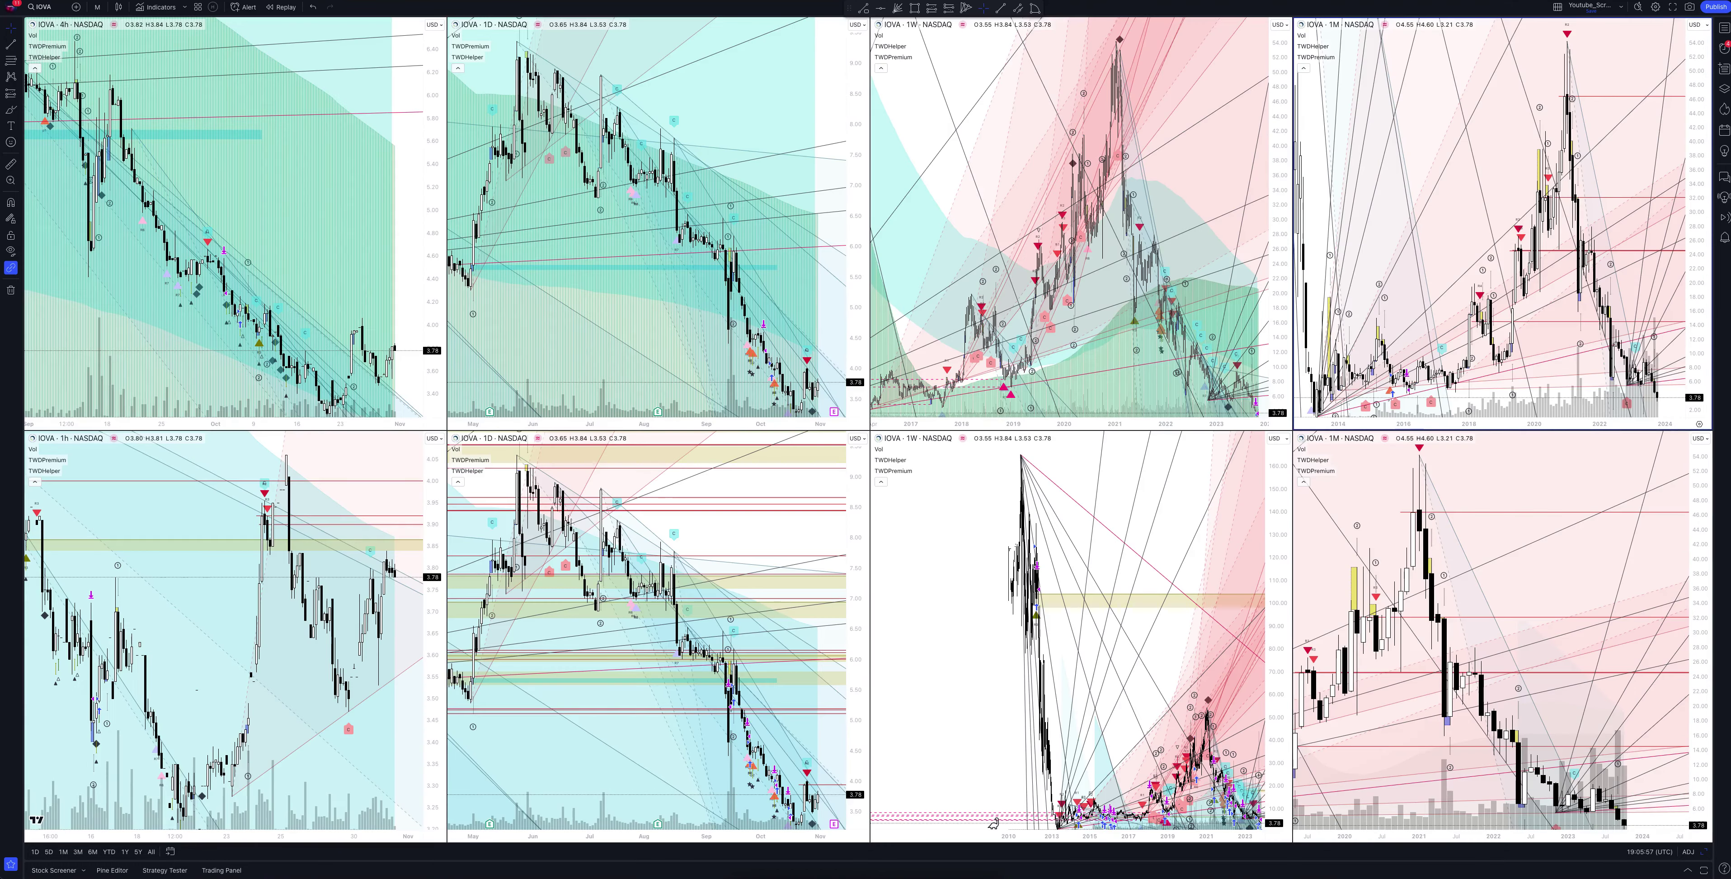
click(1699, 835)
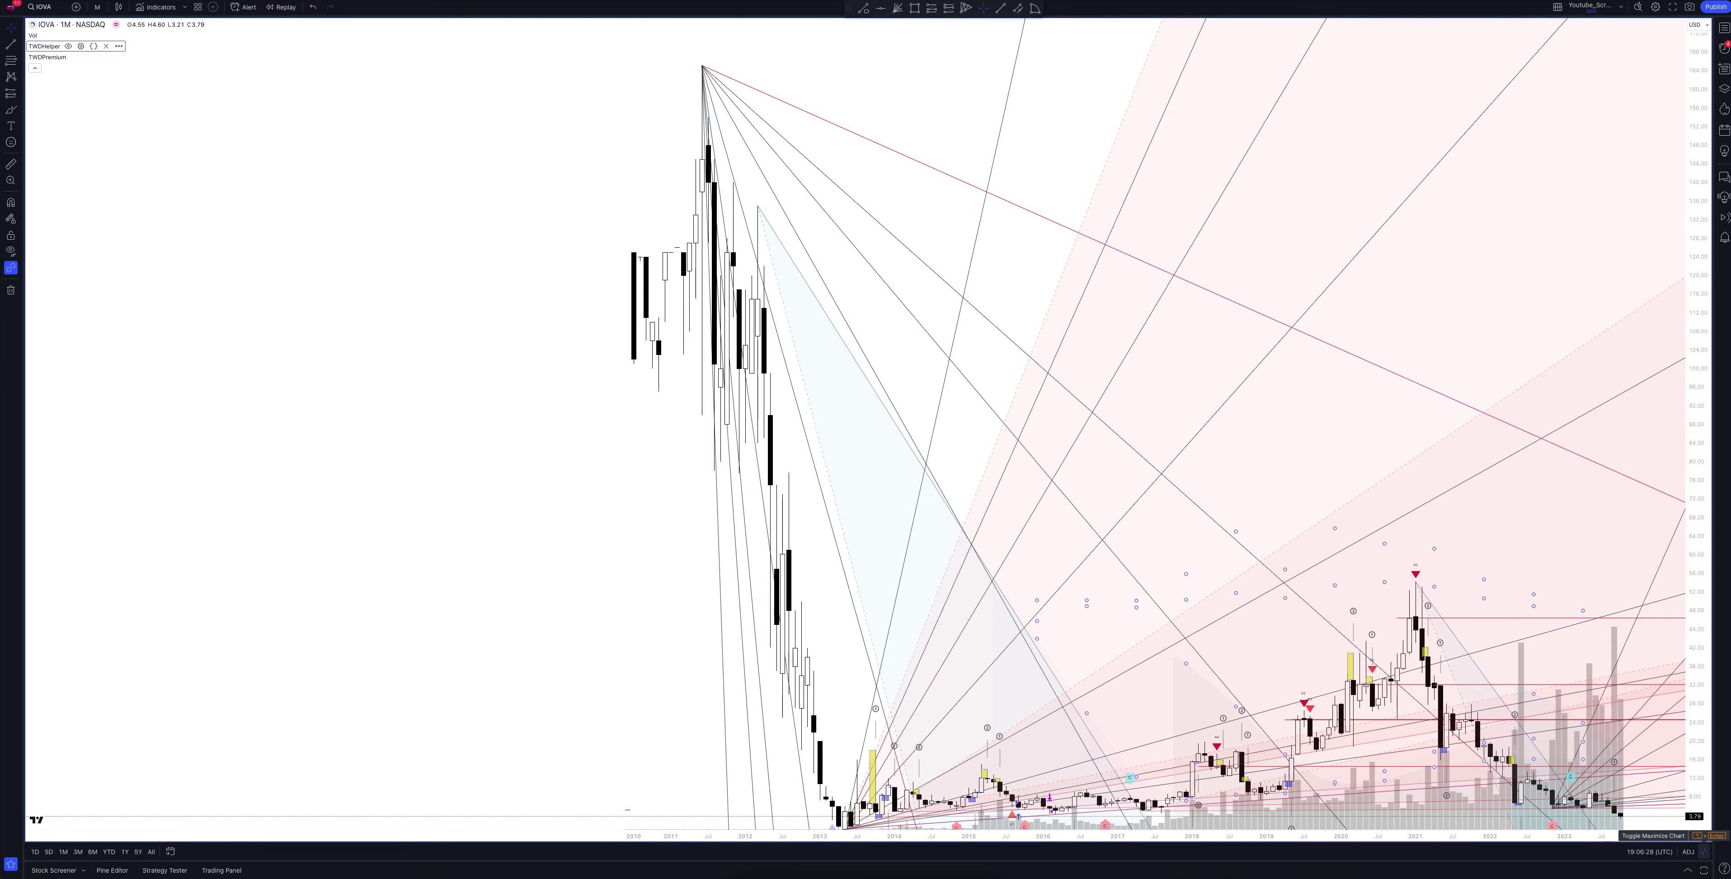
click(1702, 835)
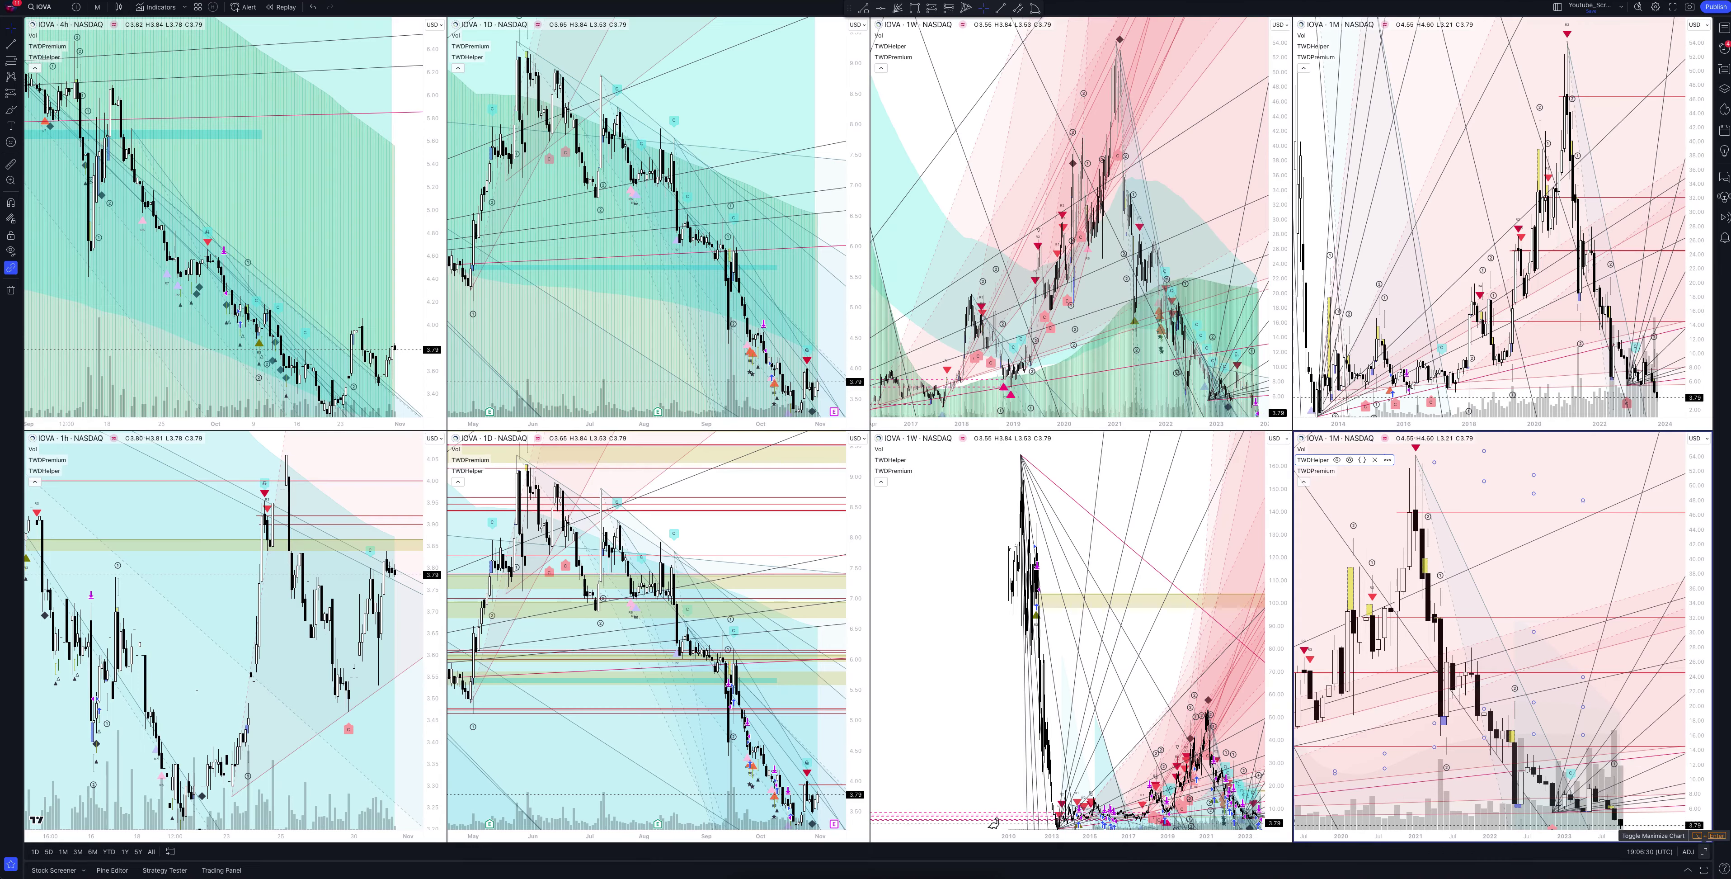
Maximize the weekly IOVA chart, scroll through it, then restore the eight-chart grid
key(alt+Return)
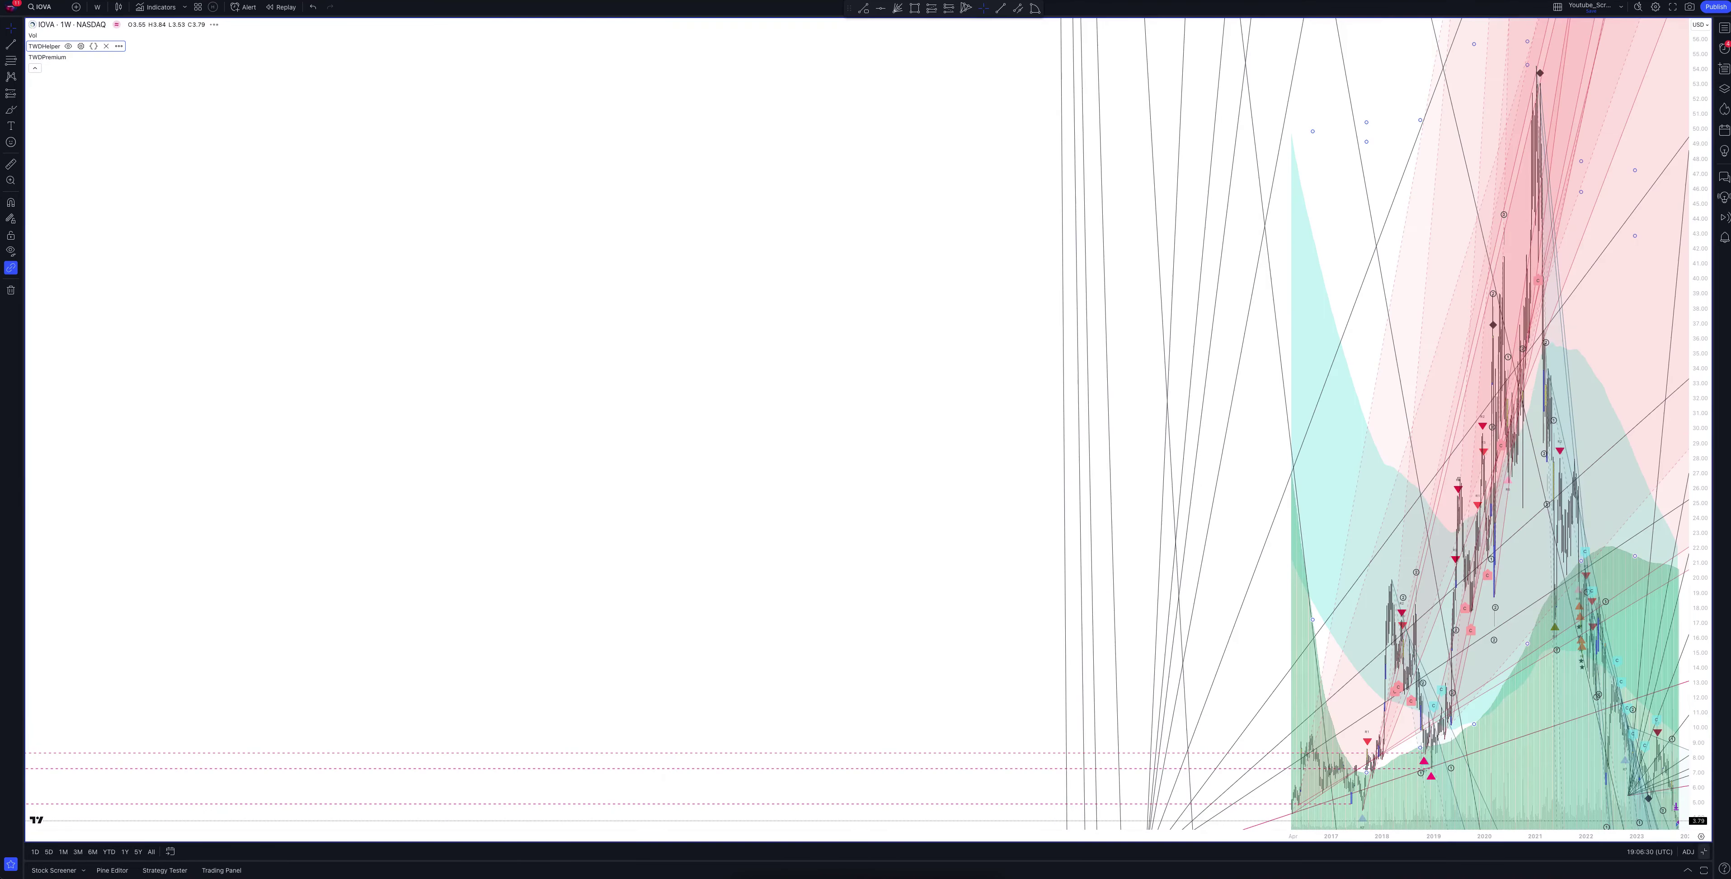
scroll(995, 823, down, 3)
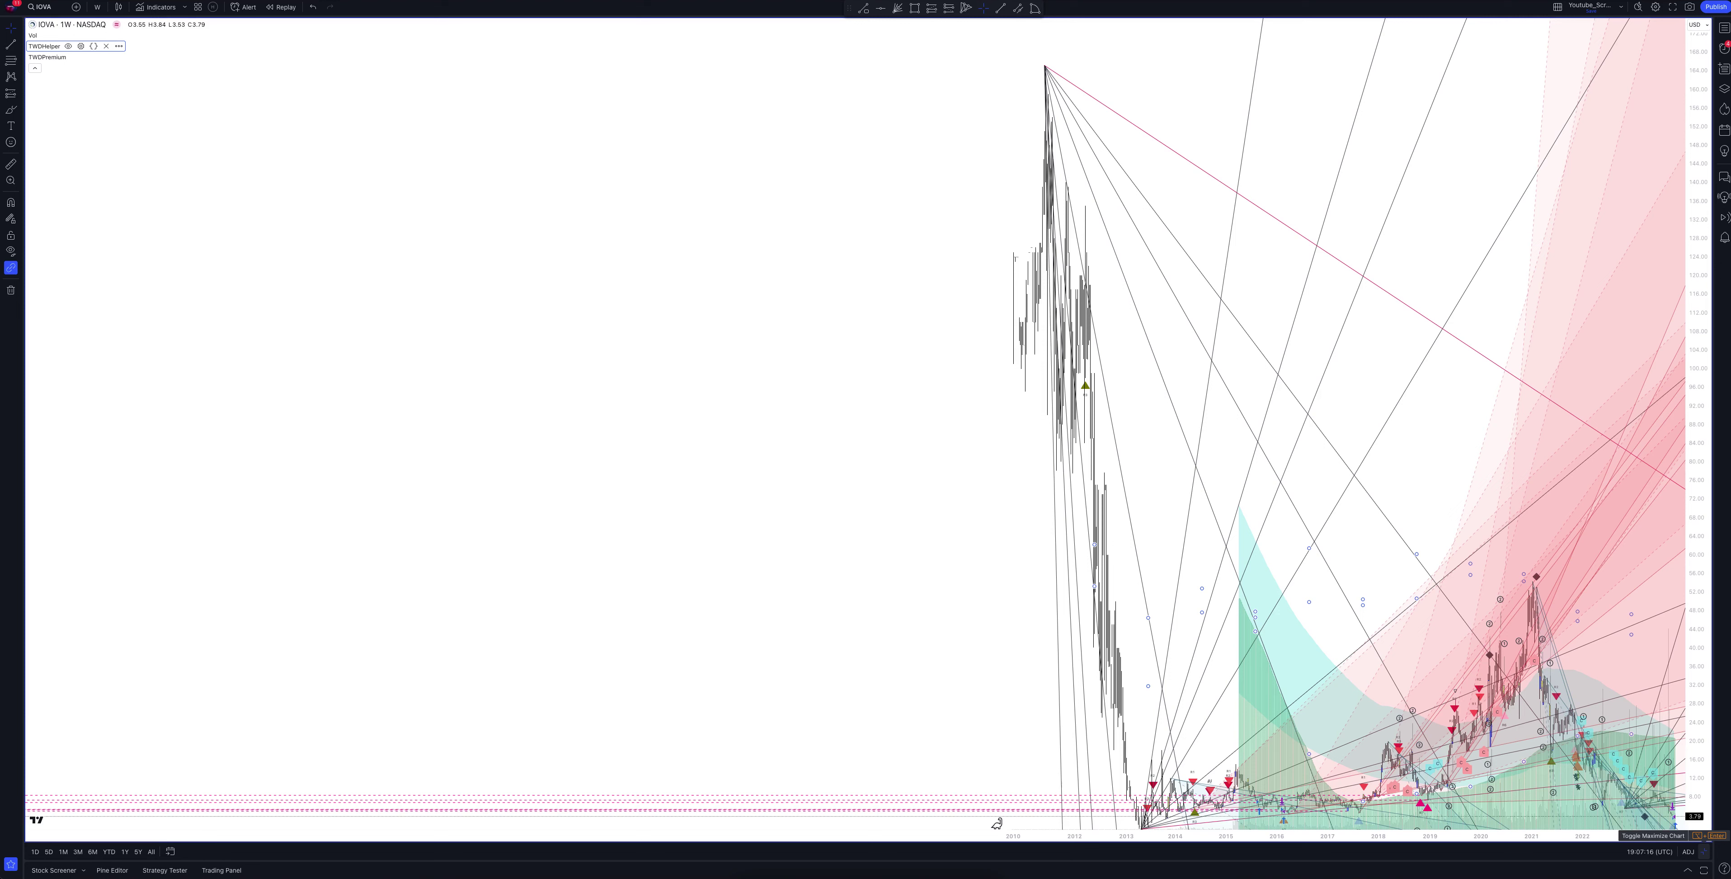
key(alt+Return)
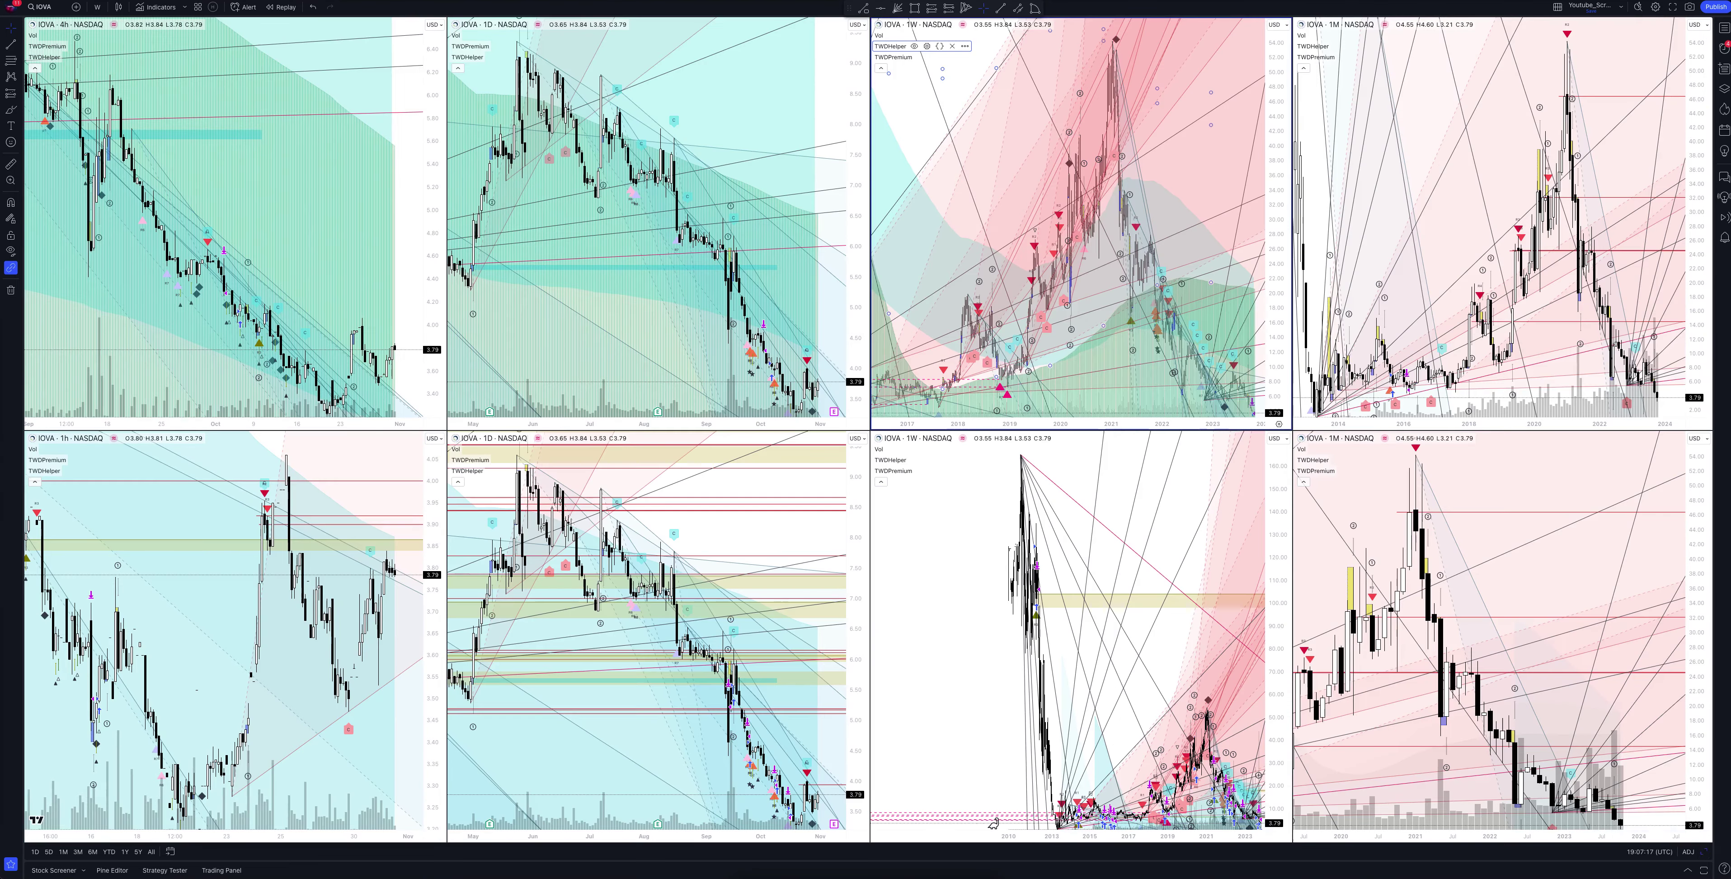
key(alt+Return)
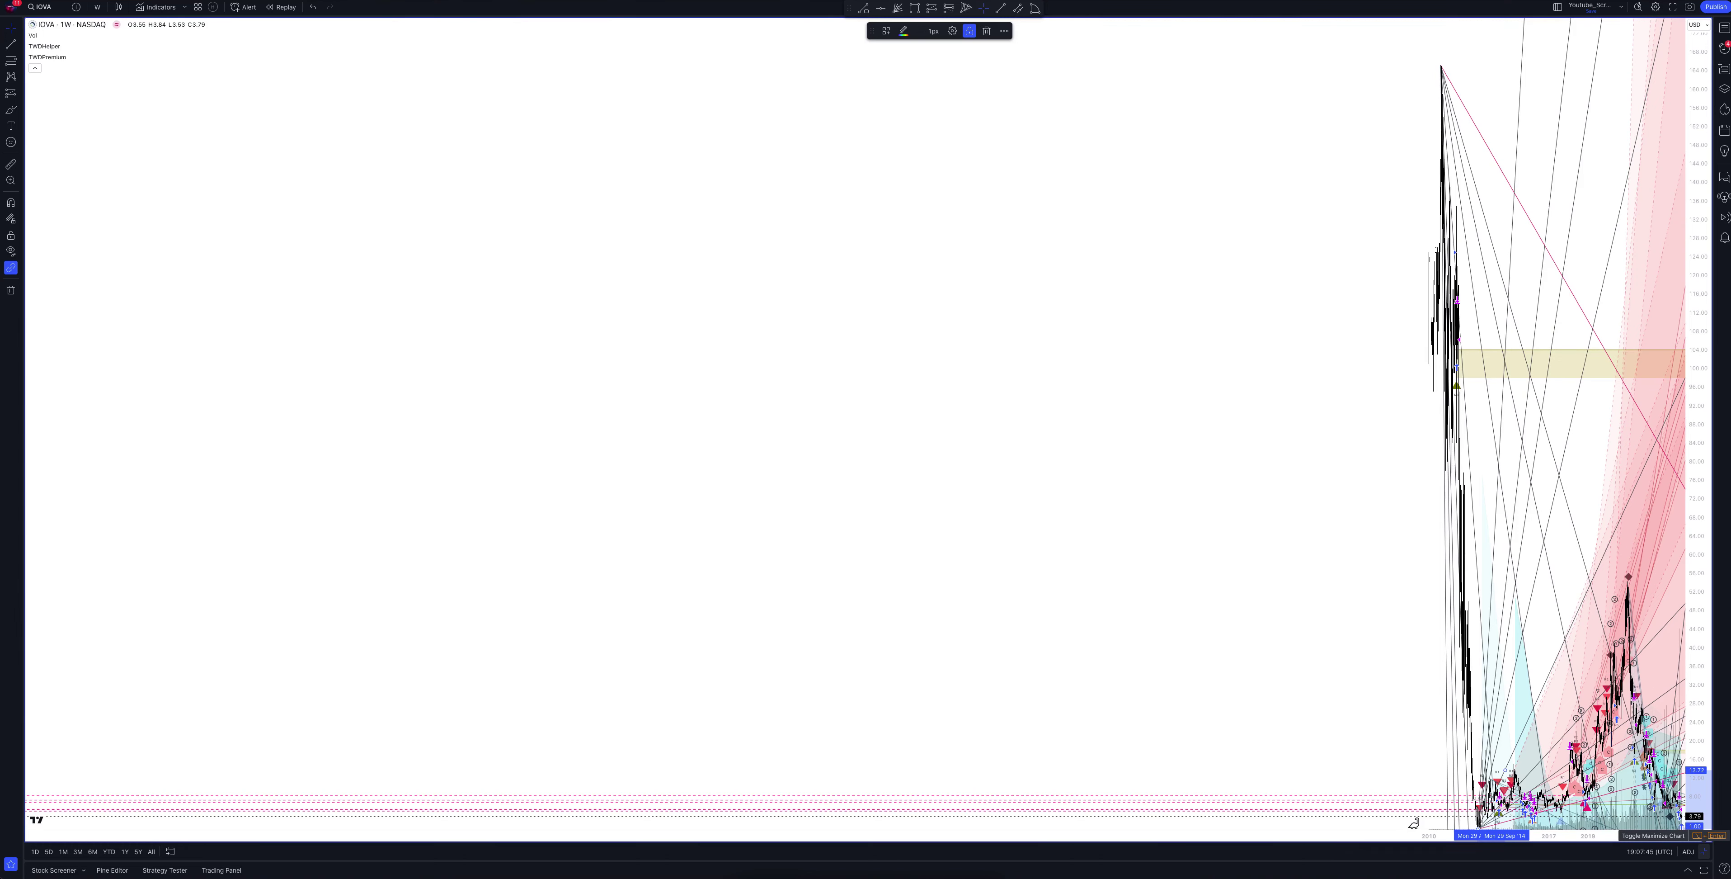
key(alt+Return)
key(alt+Return)
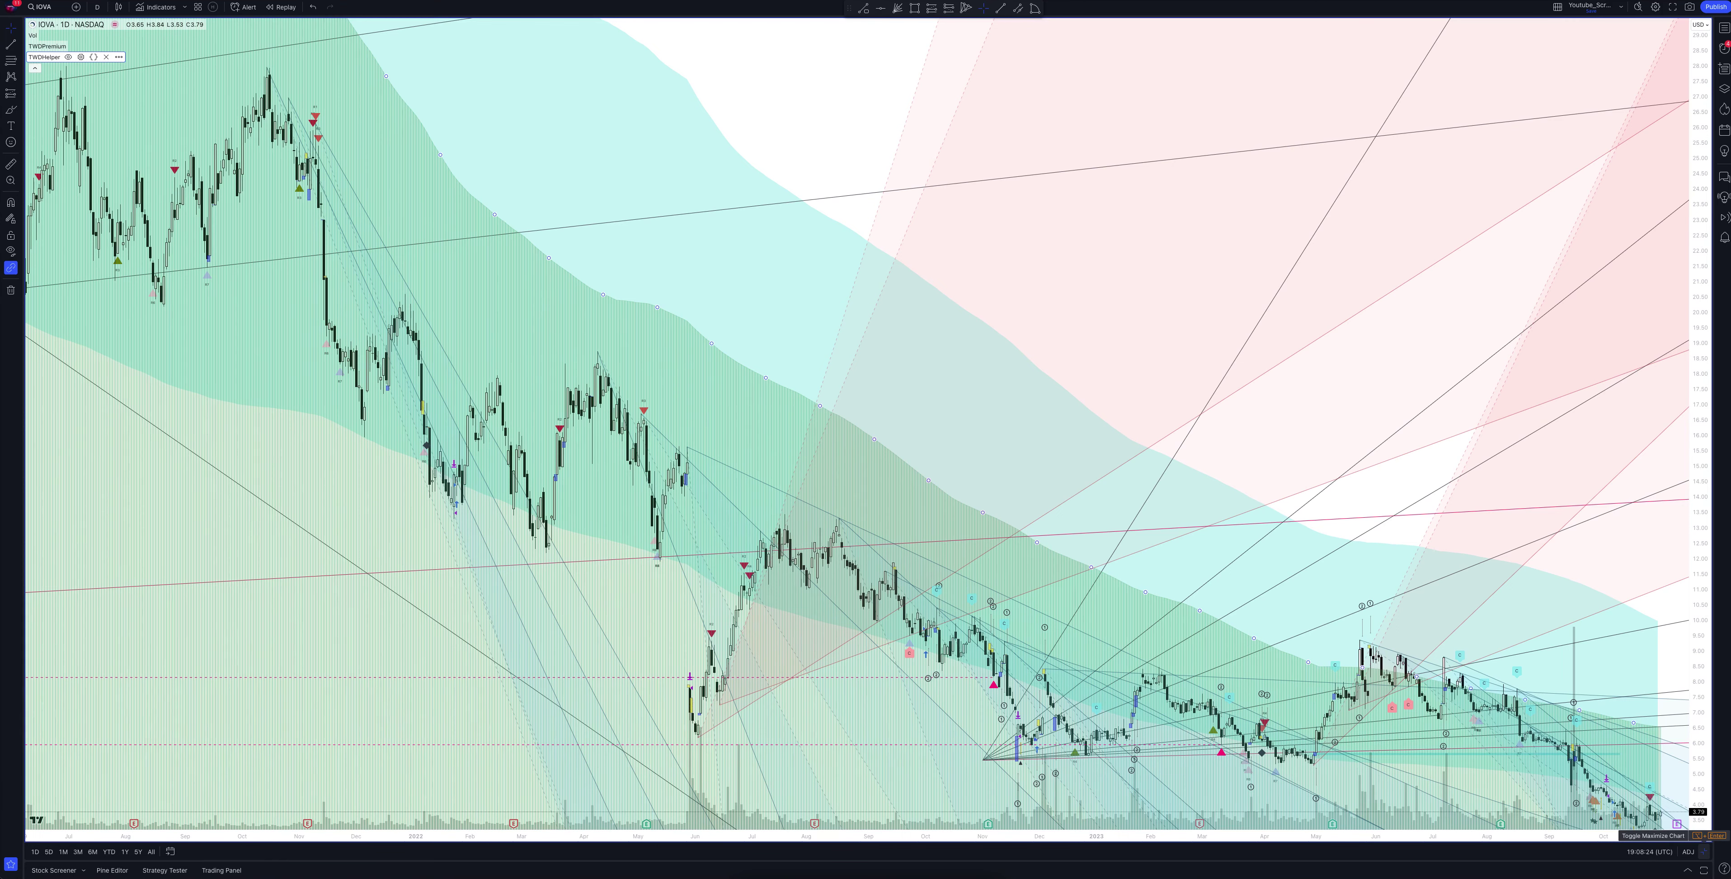
Maximize the daily IOVA chart and show the TWDPremium strategy backtest results beneath it
click(1705, 851)
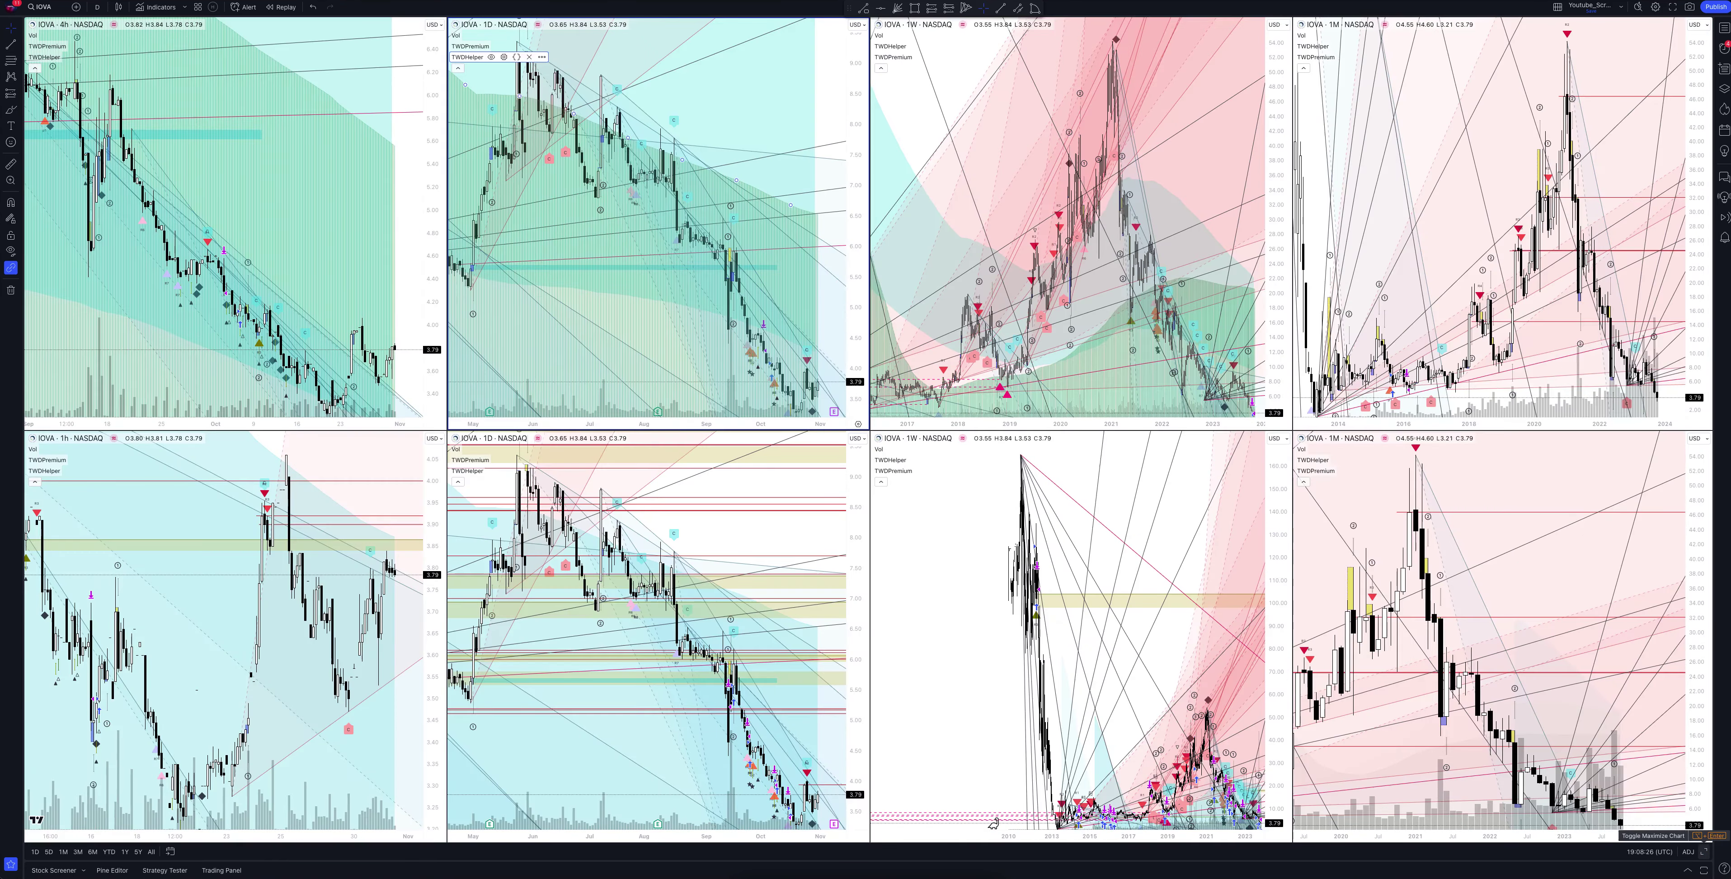
key(alt+Return)
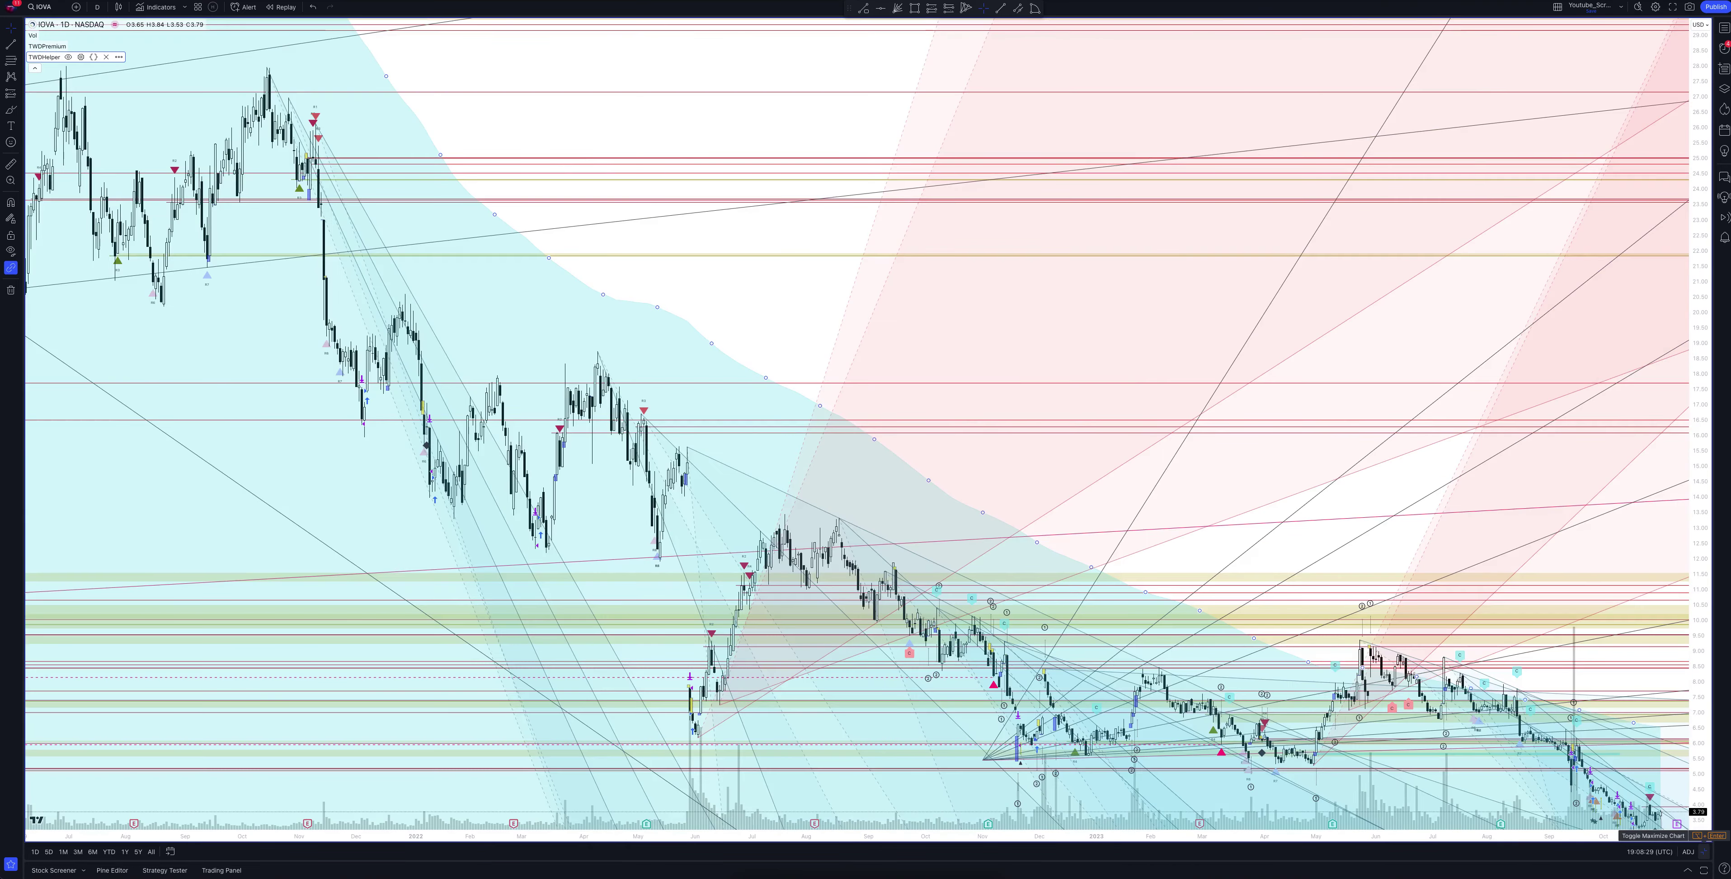
click(1705, 851)
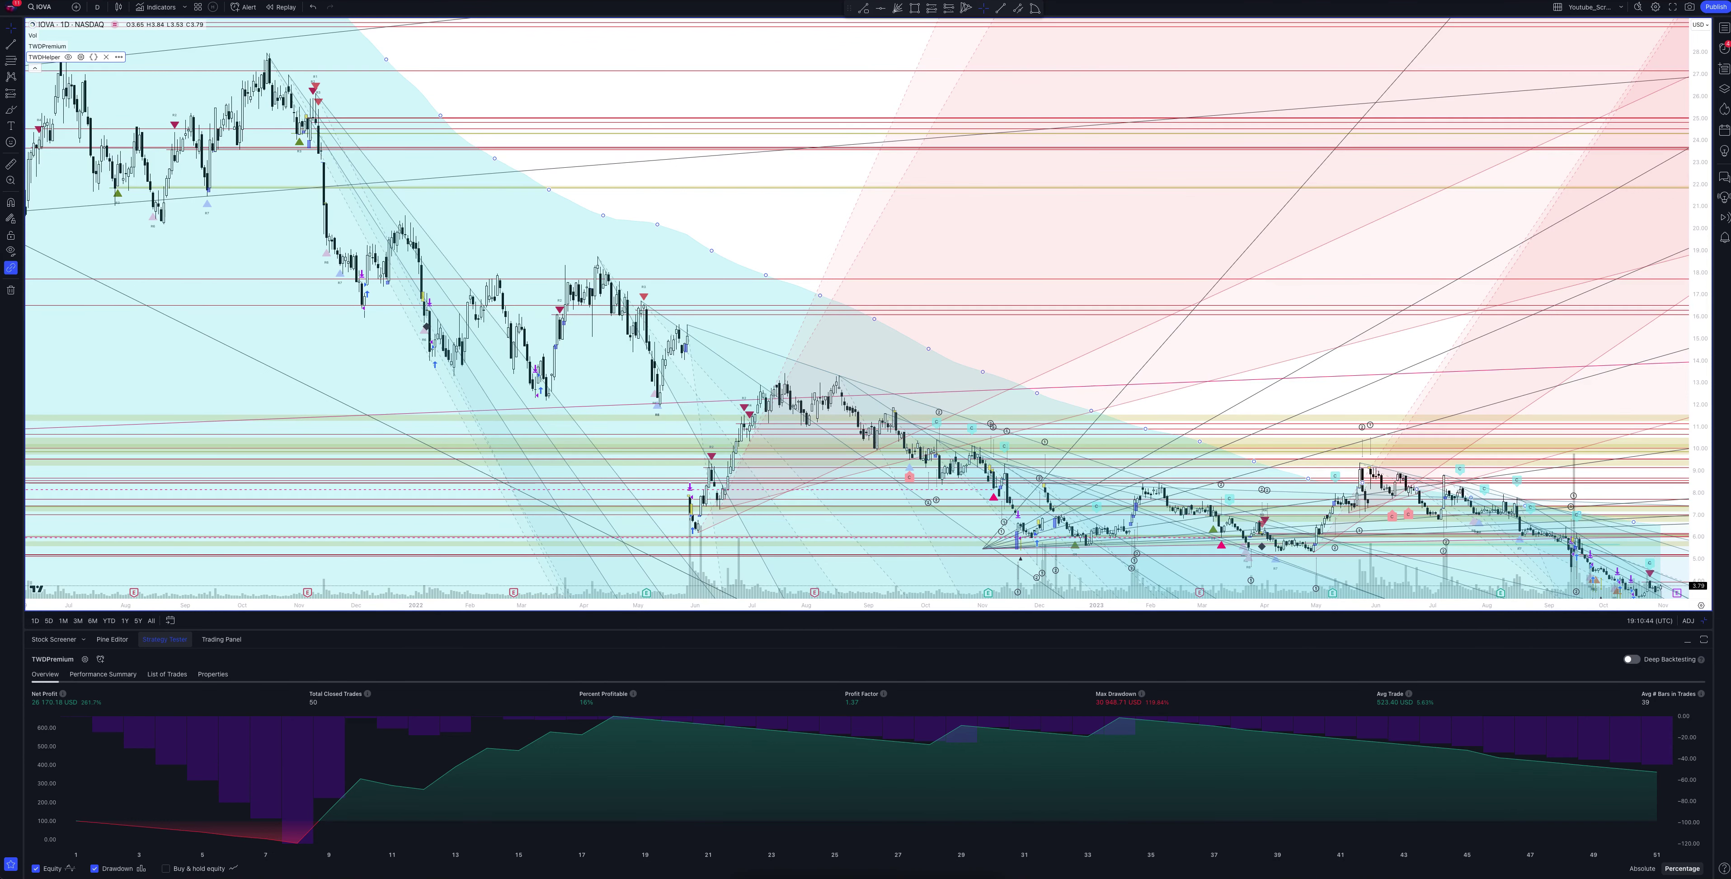
Switch the IOVA chart to the 4h interval with the typed shortcut 4h
text(4h)
key(Return)
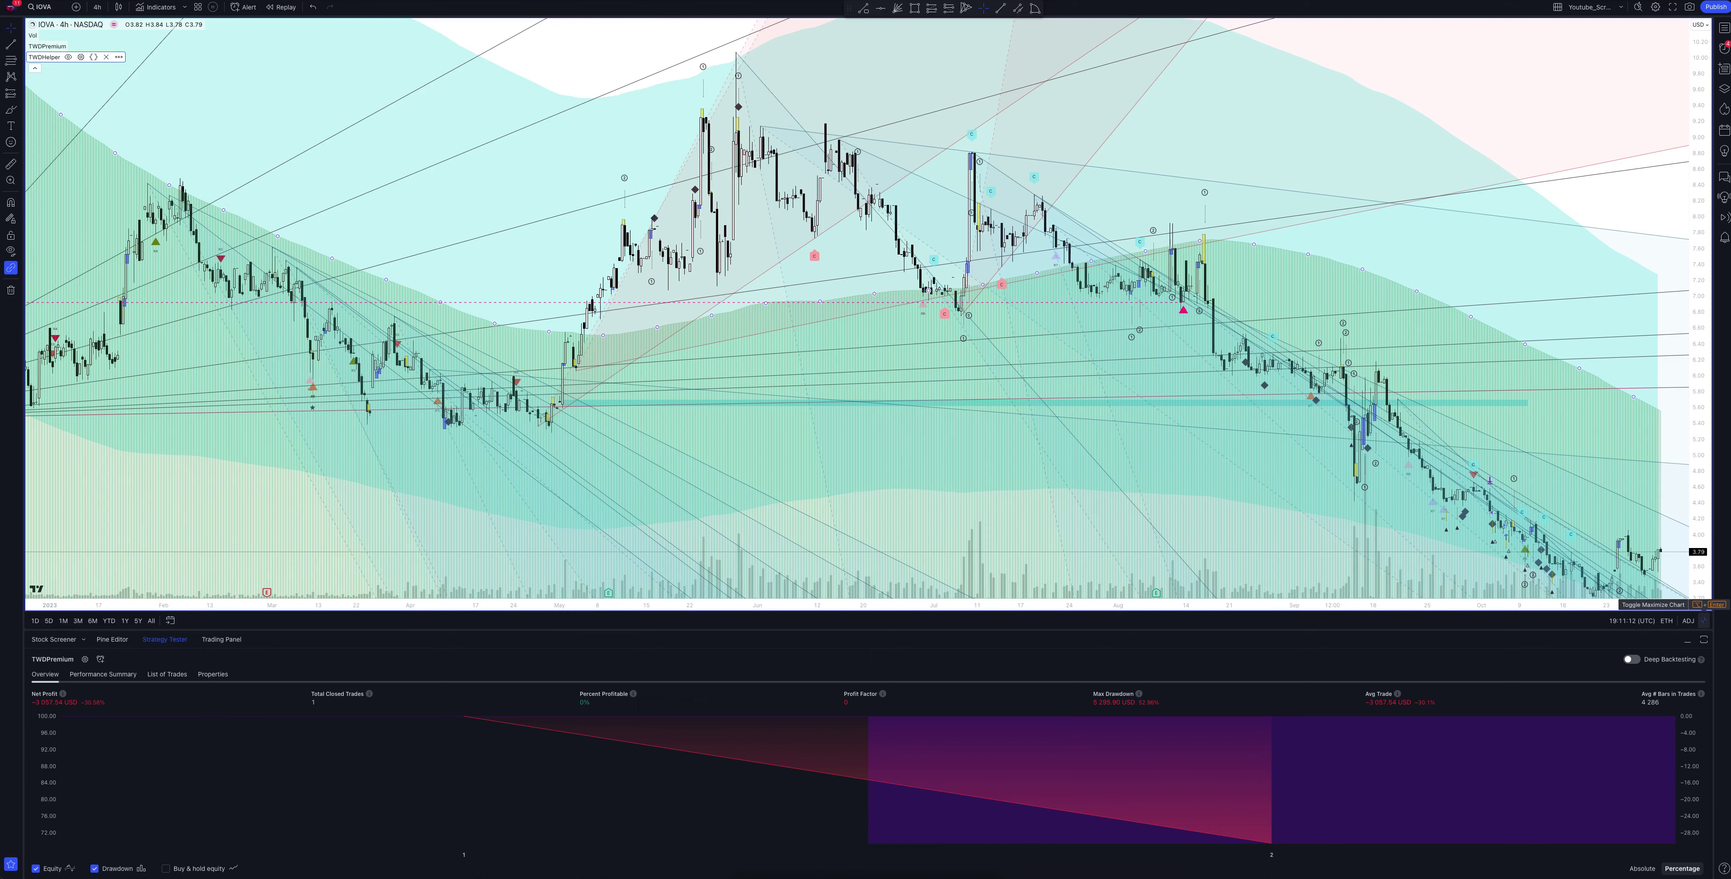
click(1711, 604)
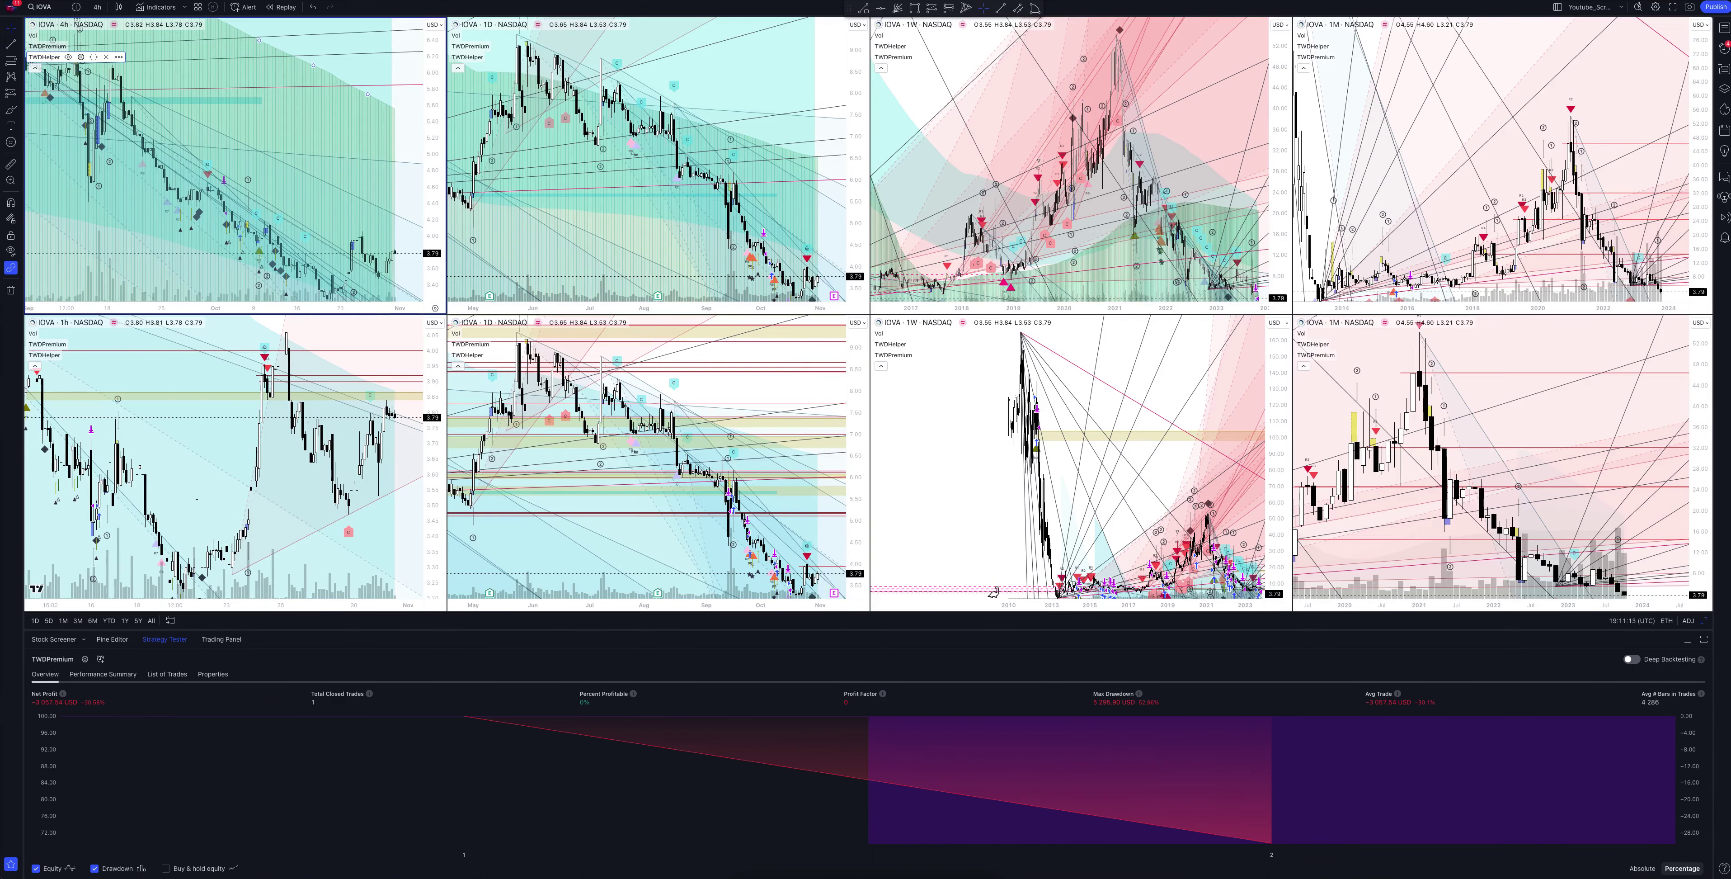
key(alt+Return)
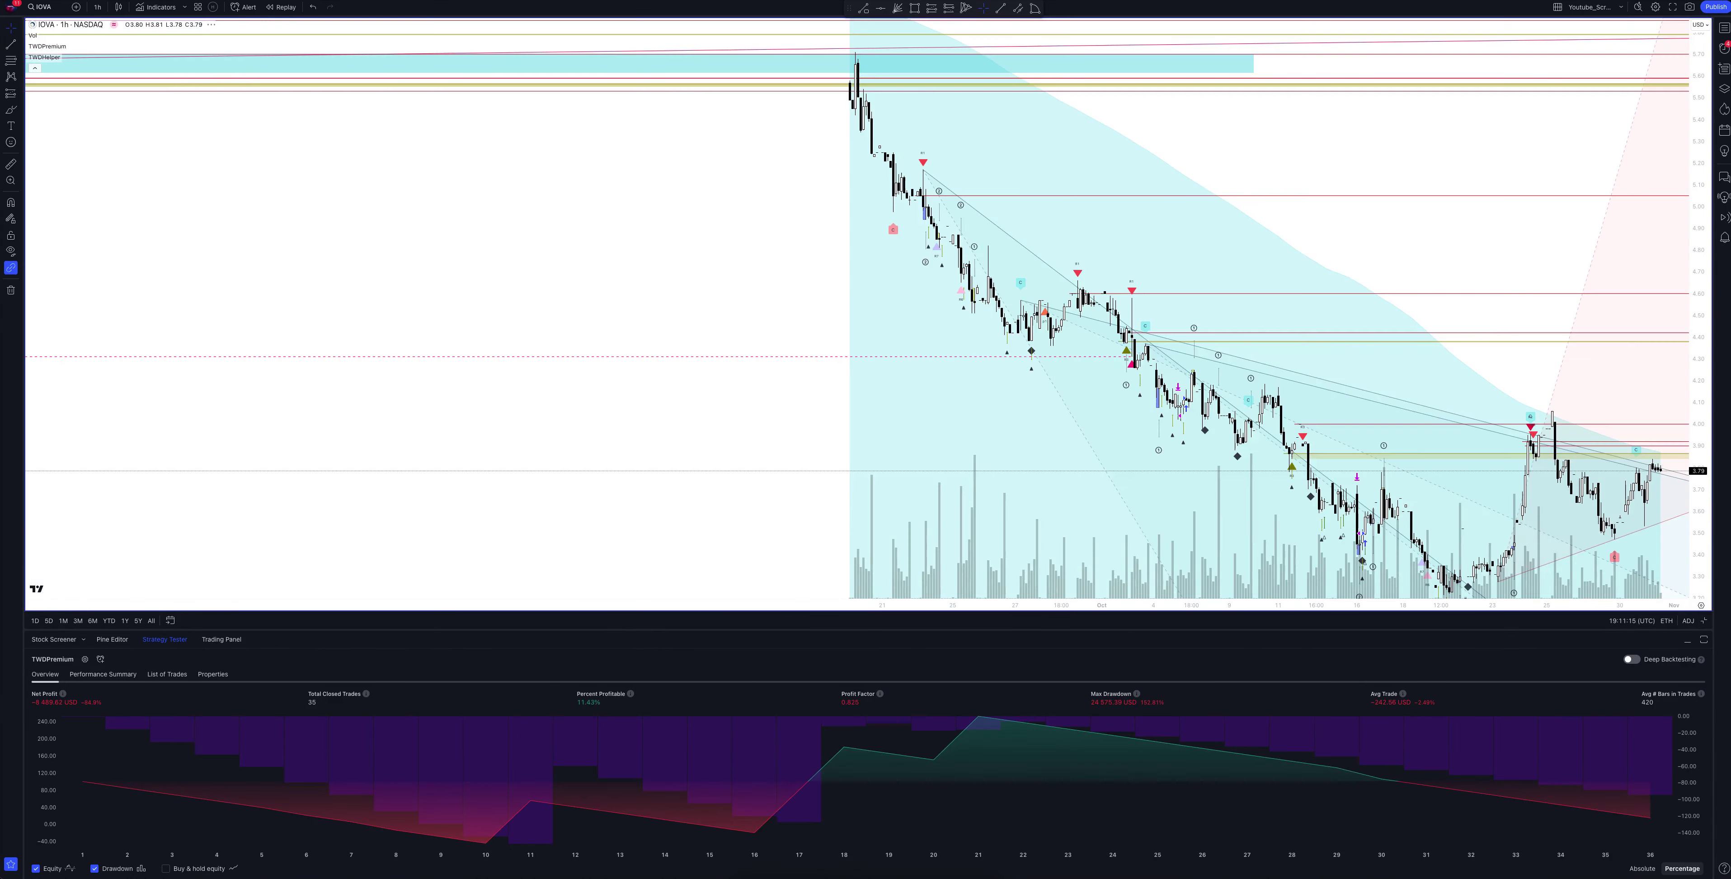
click(98, 7)
click(104, 232)
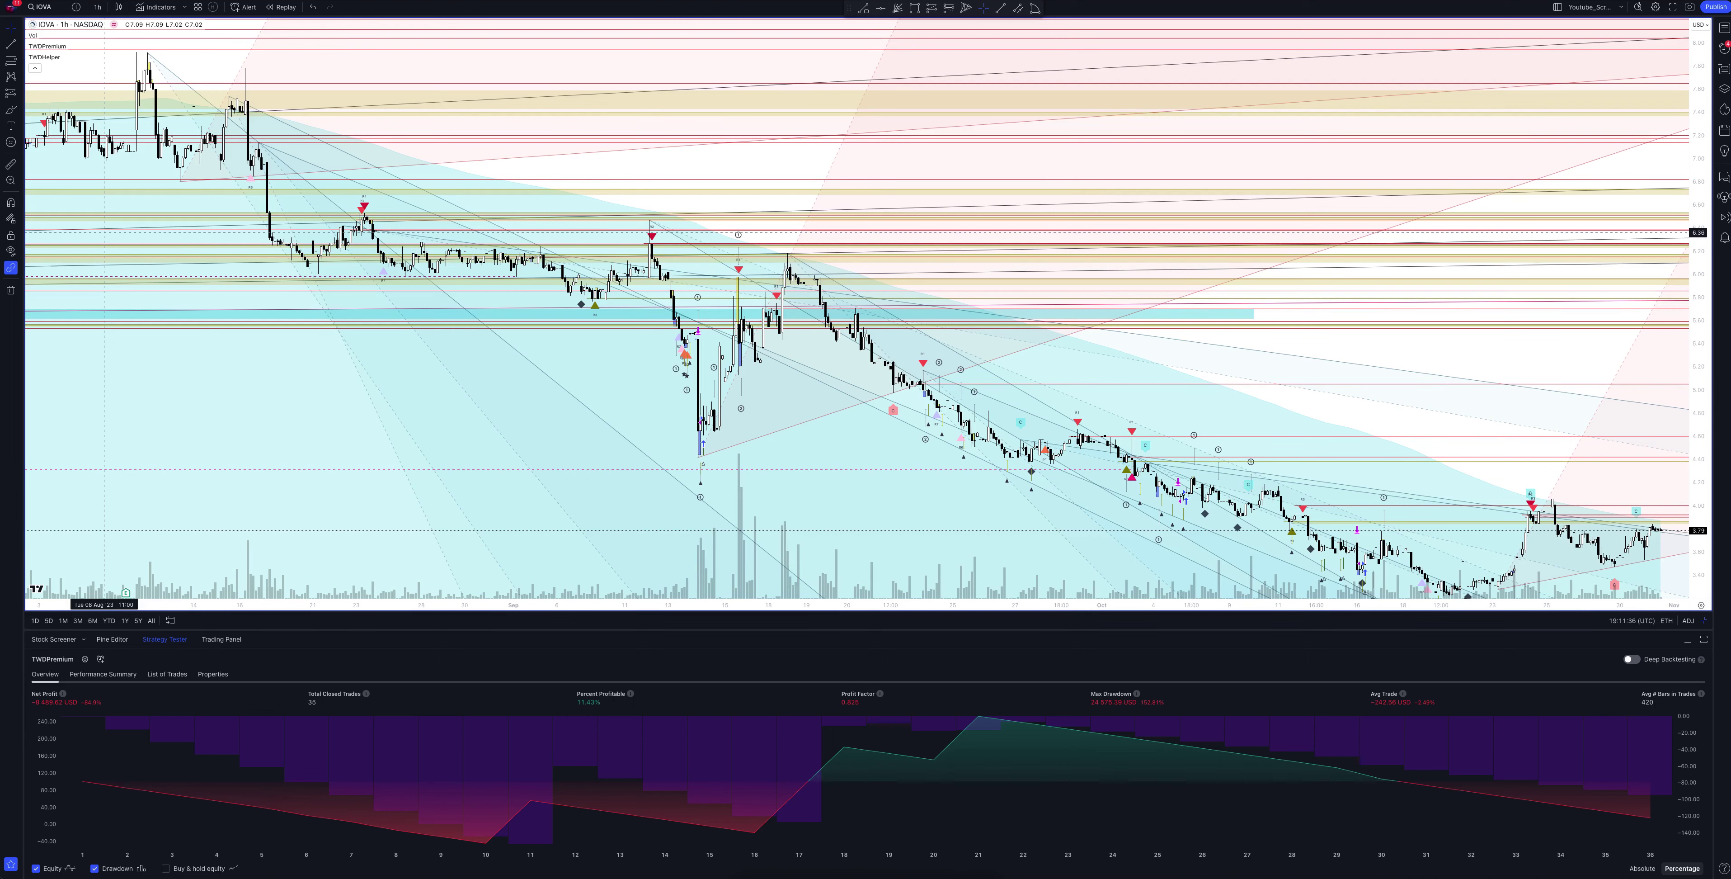
click(98, 7)
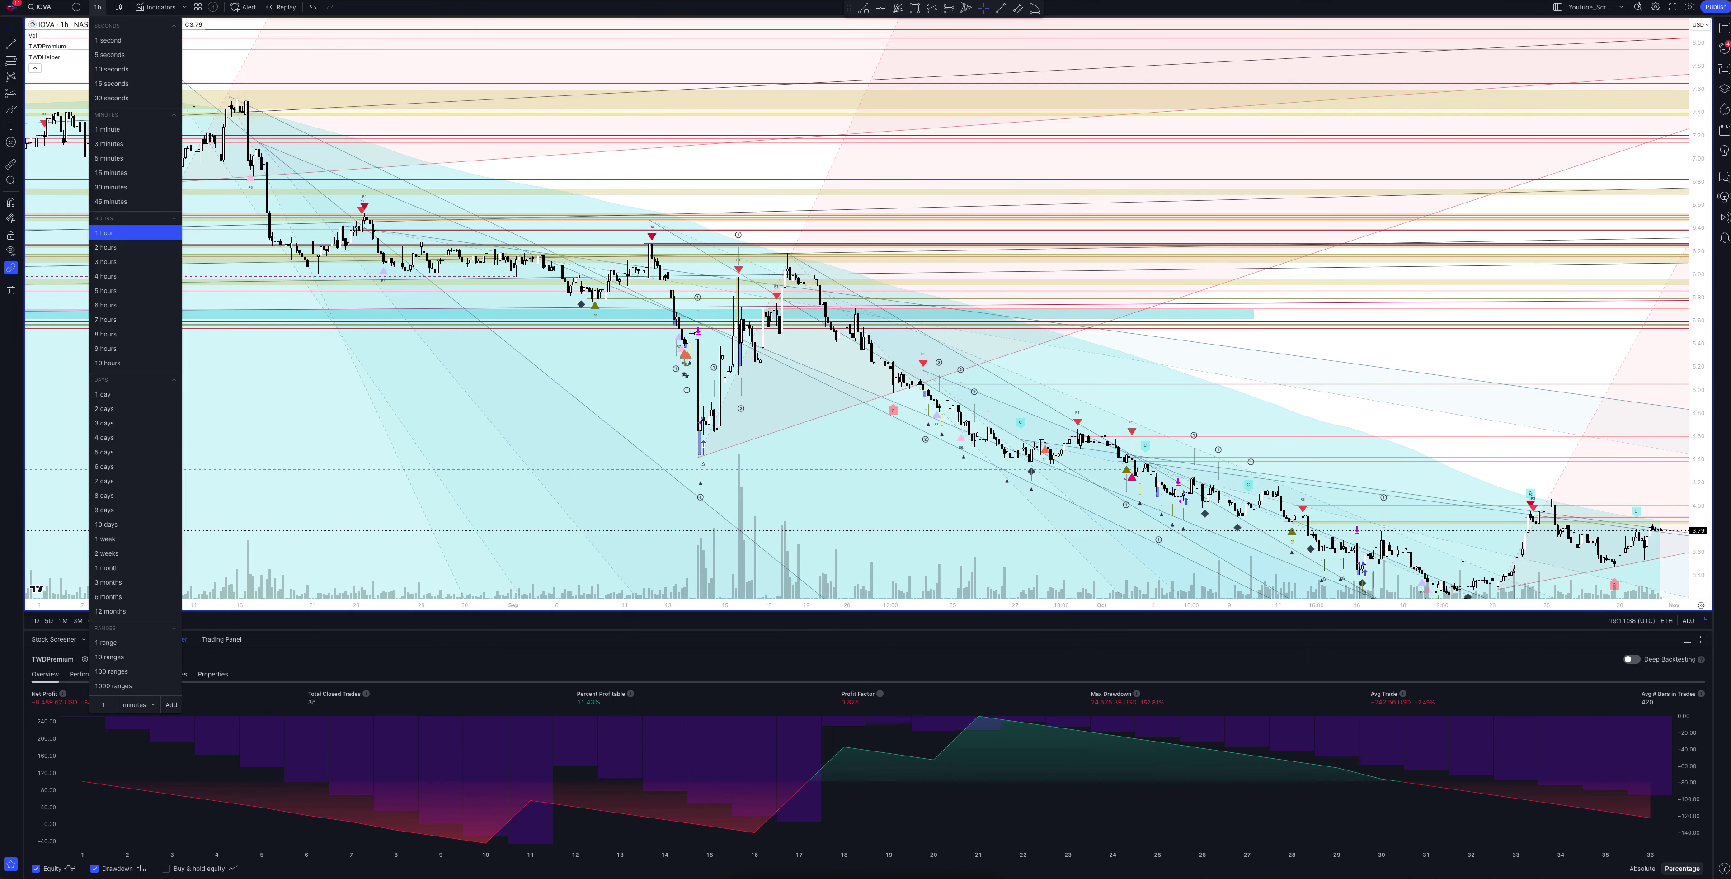
Set the IOVA chart to the 2-hour interval and check its TWDPremium backtest
click(106, 248)
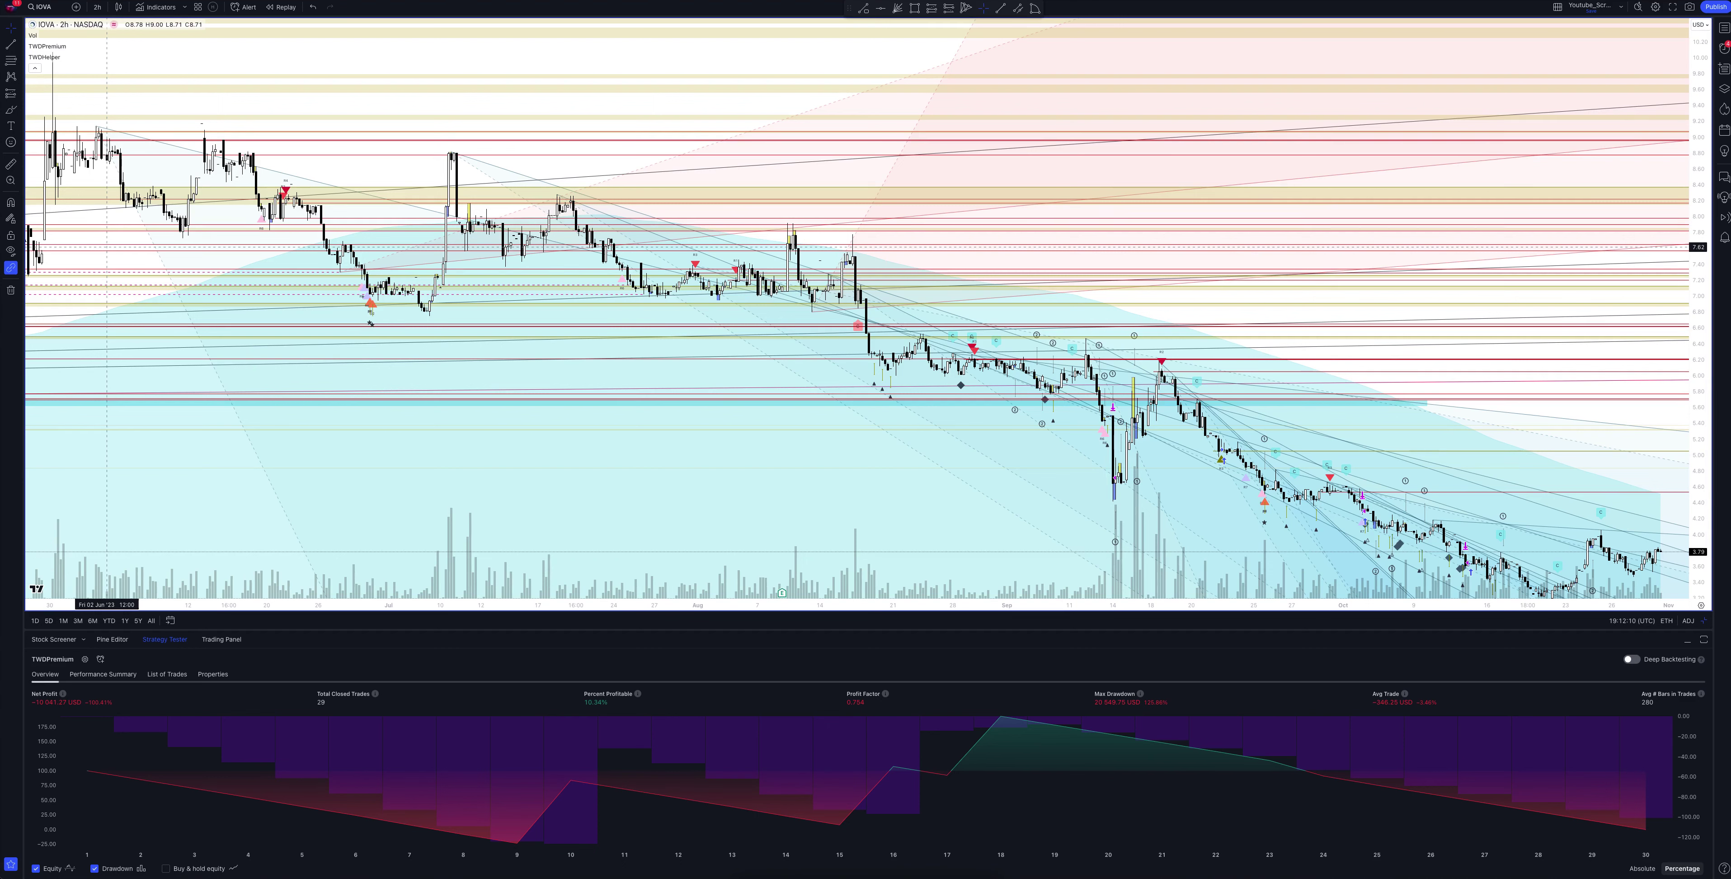
click(96, 6)
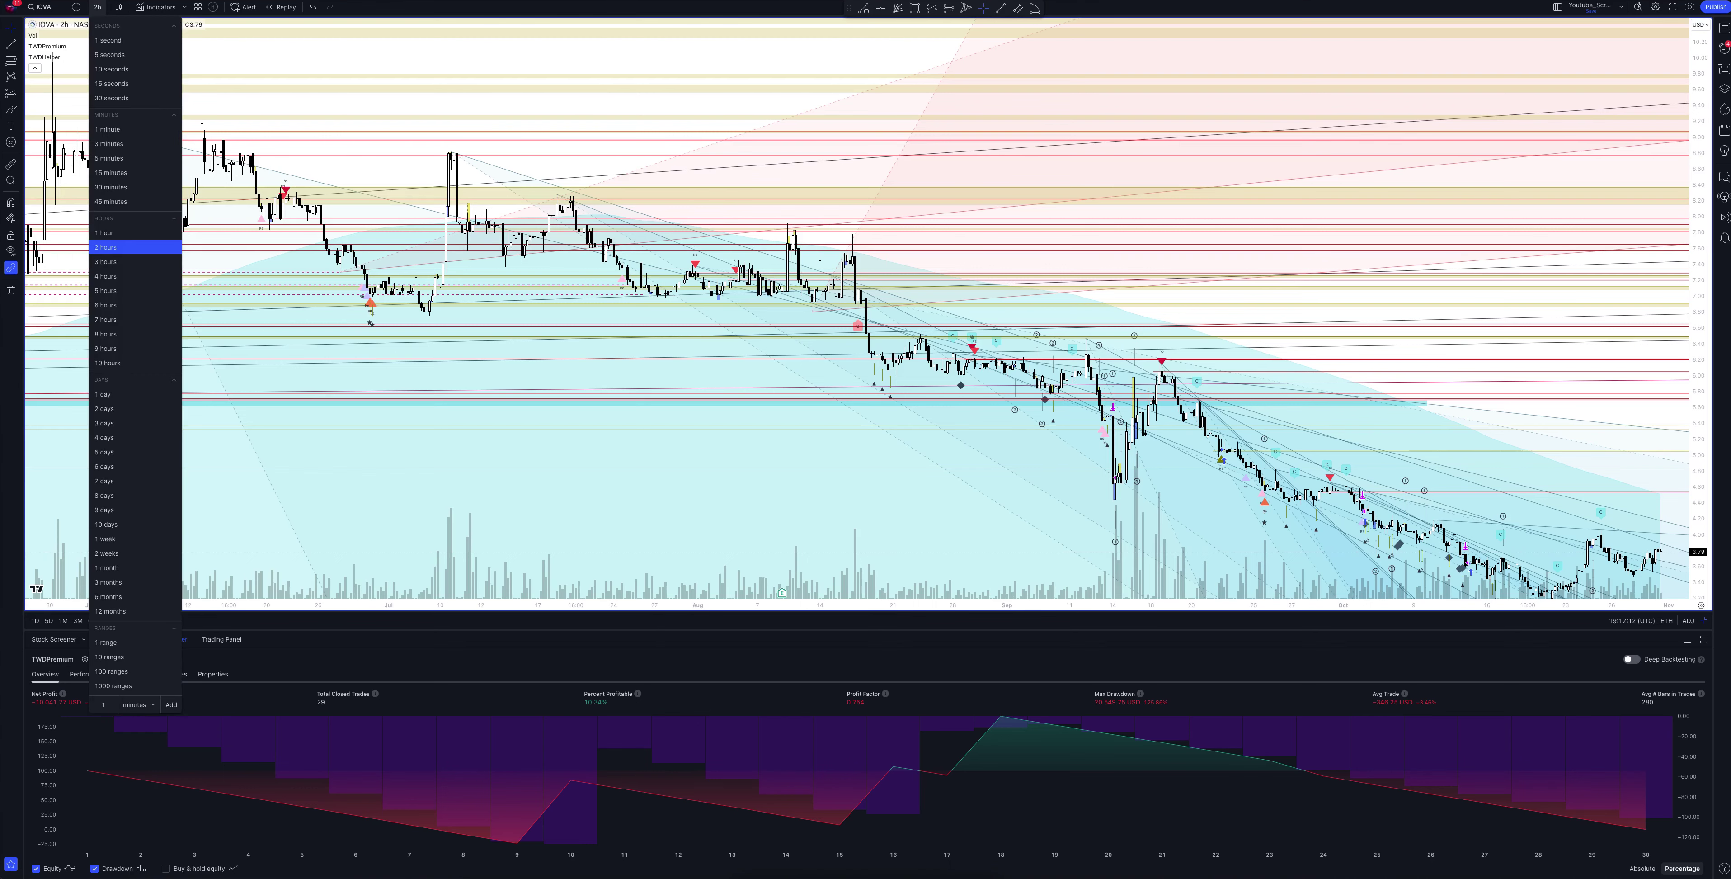
Move the IOVA chart to 3 hours, review the backtest, then to 4 hours
click(106, 261)
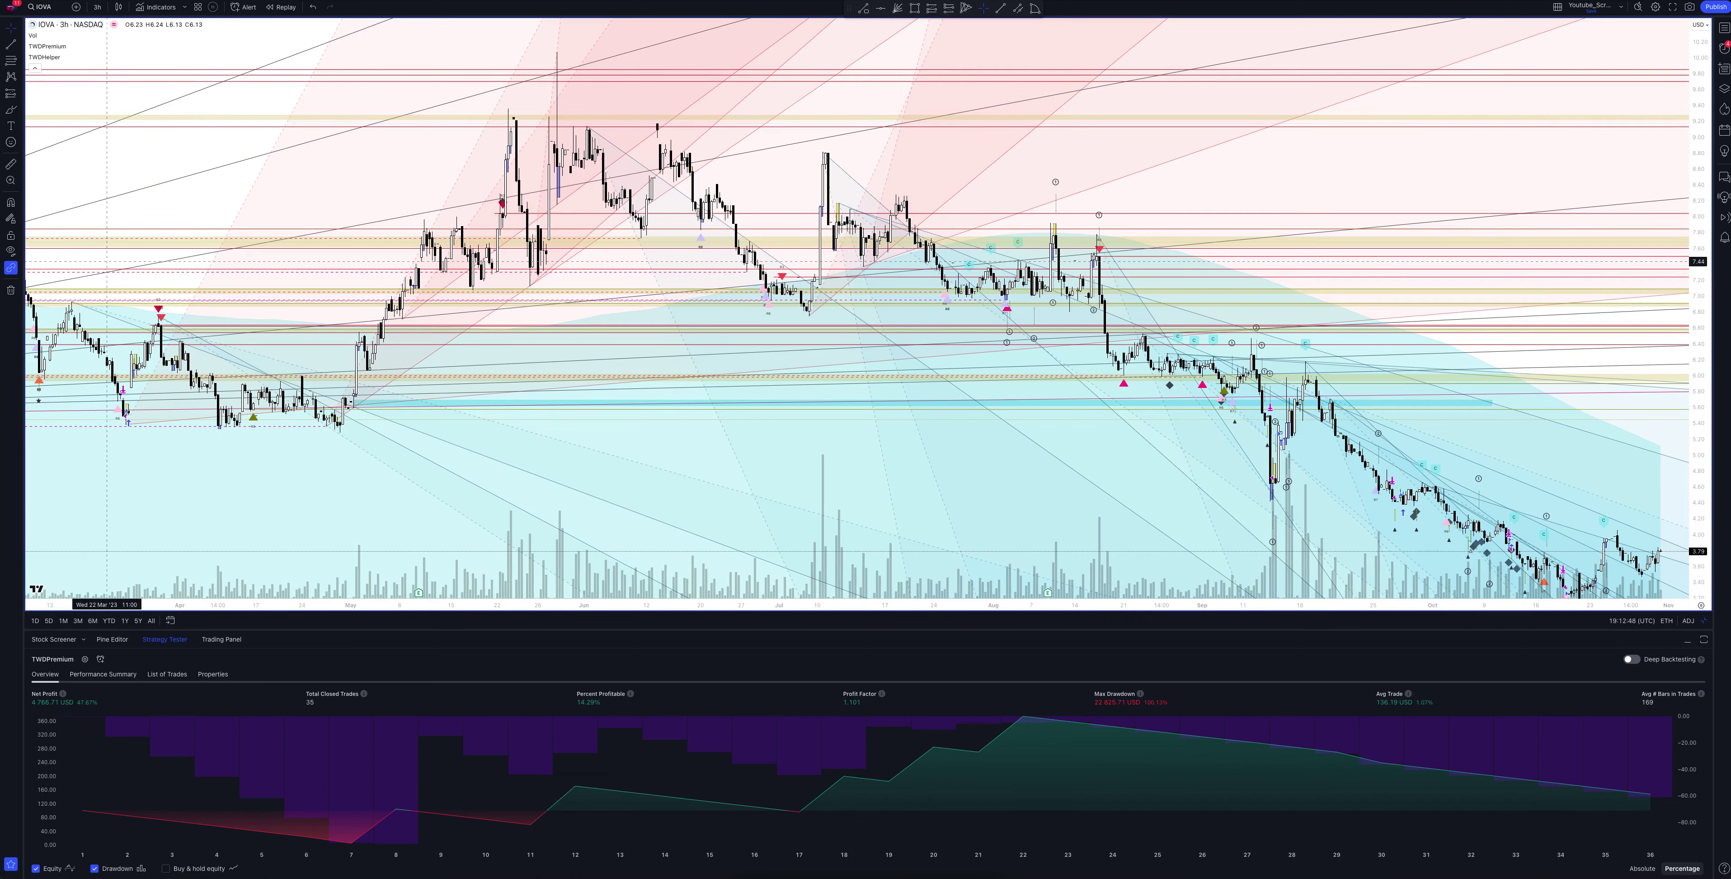
click(98, 7)
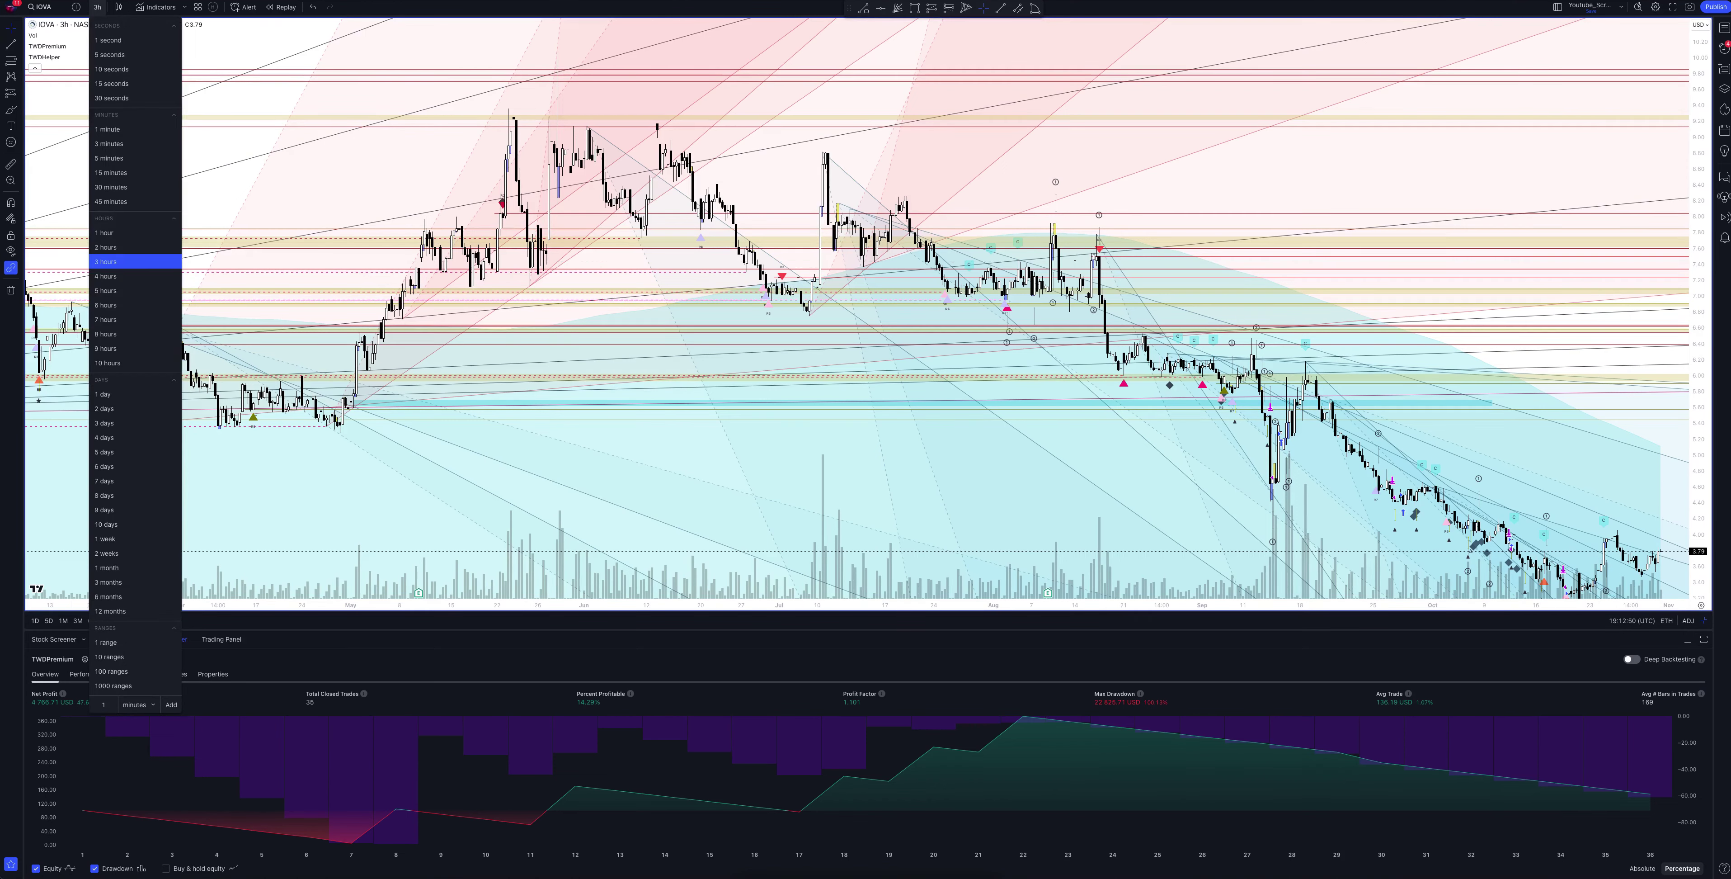
click(106, 276)
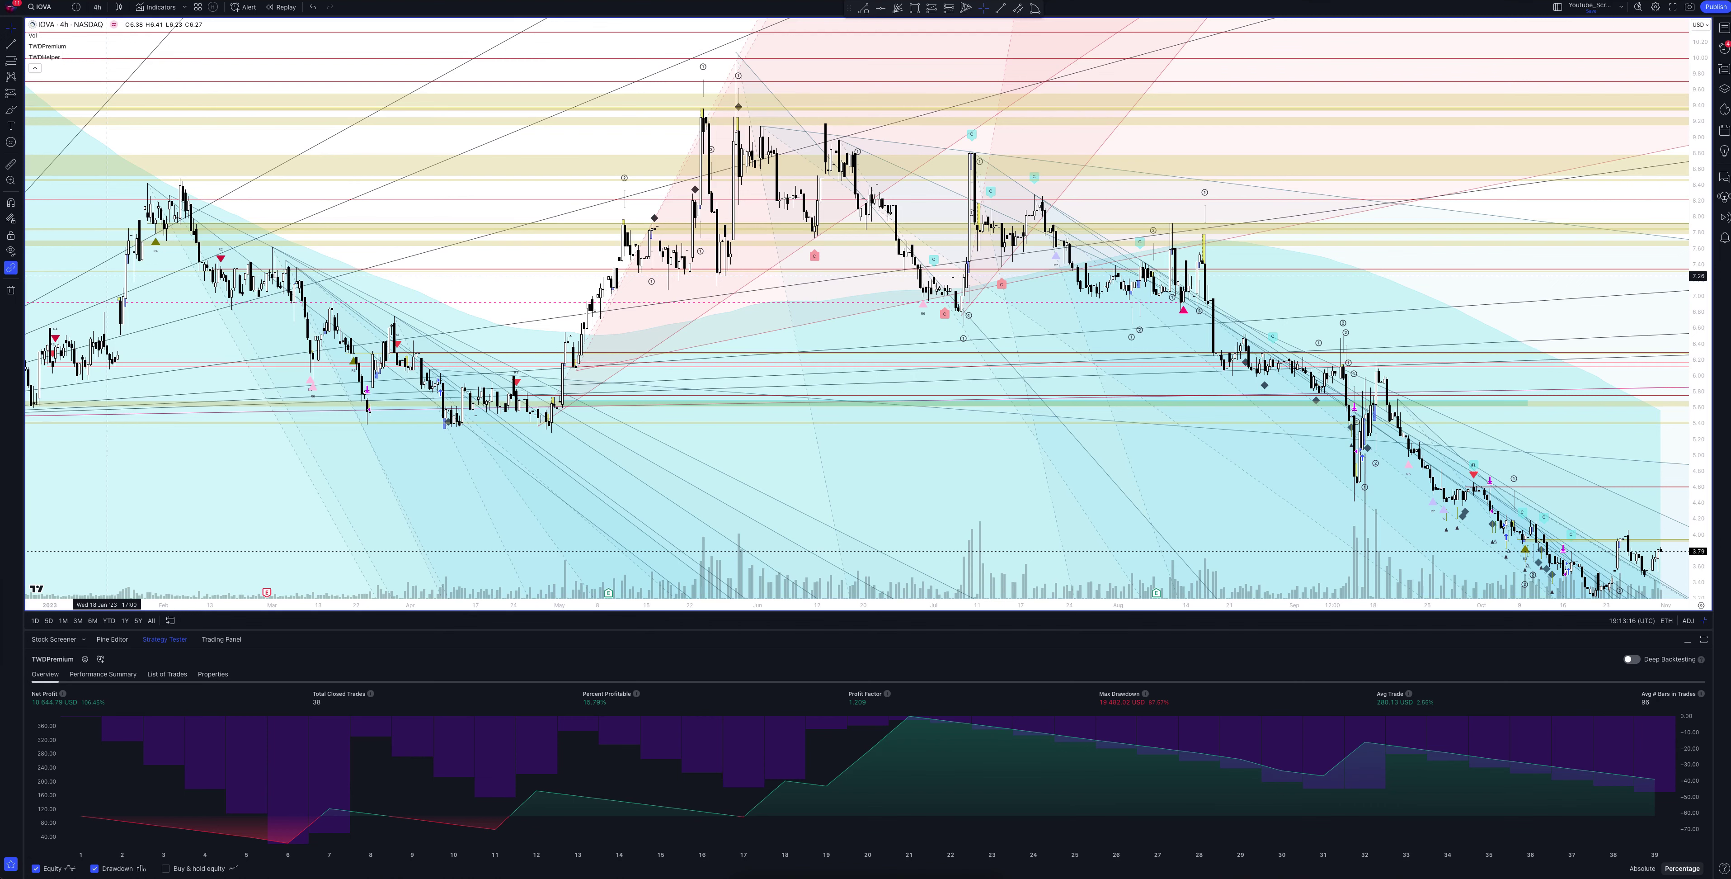
click(97, 7)
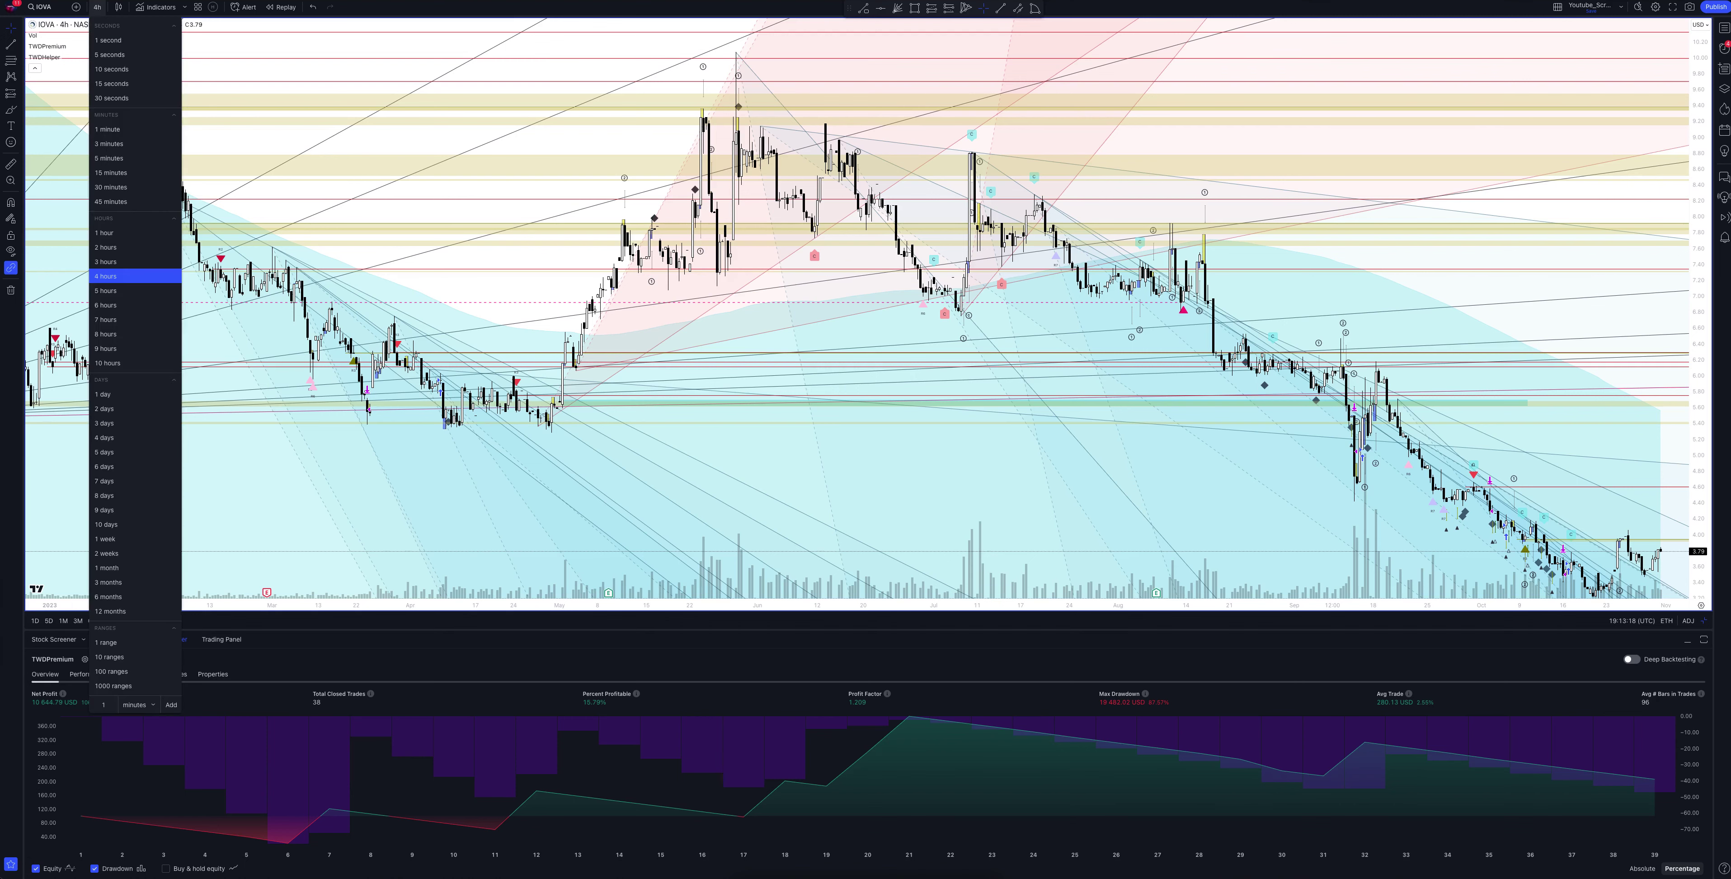
Move the IOVA chart to 5 hours, review the backtest, then to 6 hours
click(105, 290)
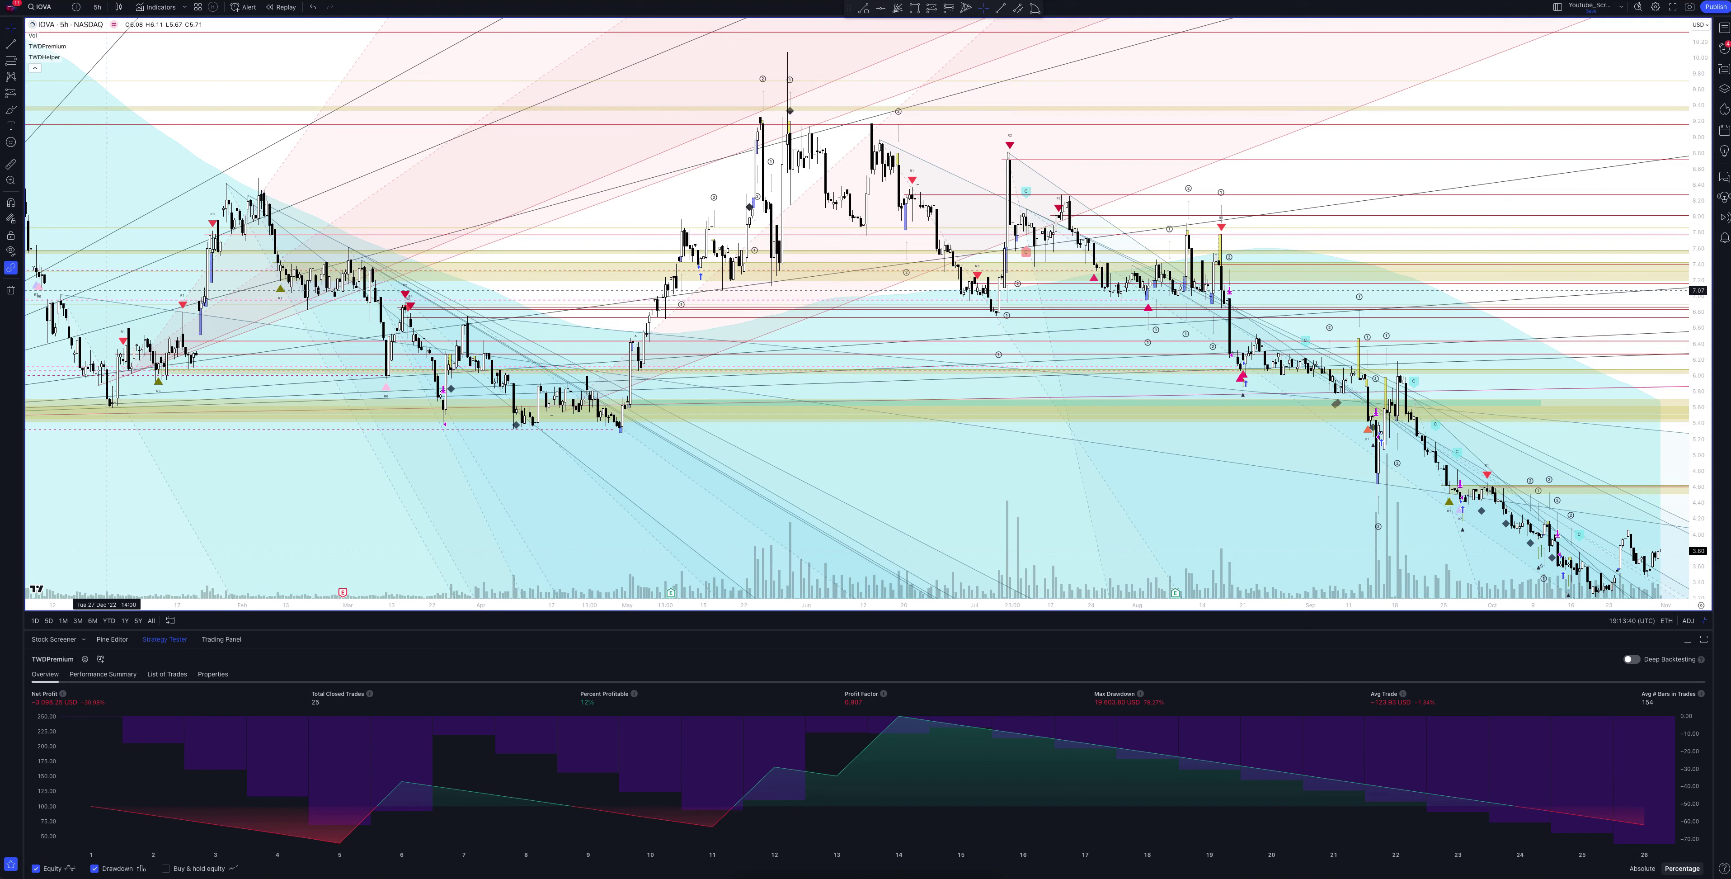
click(98, 7)
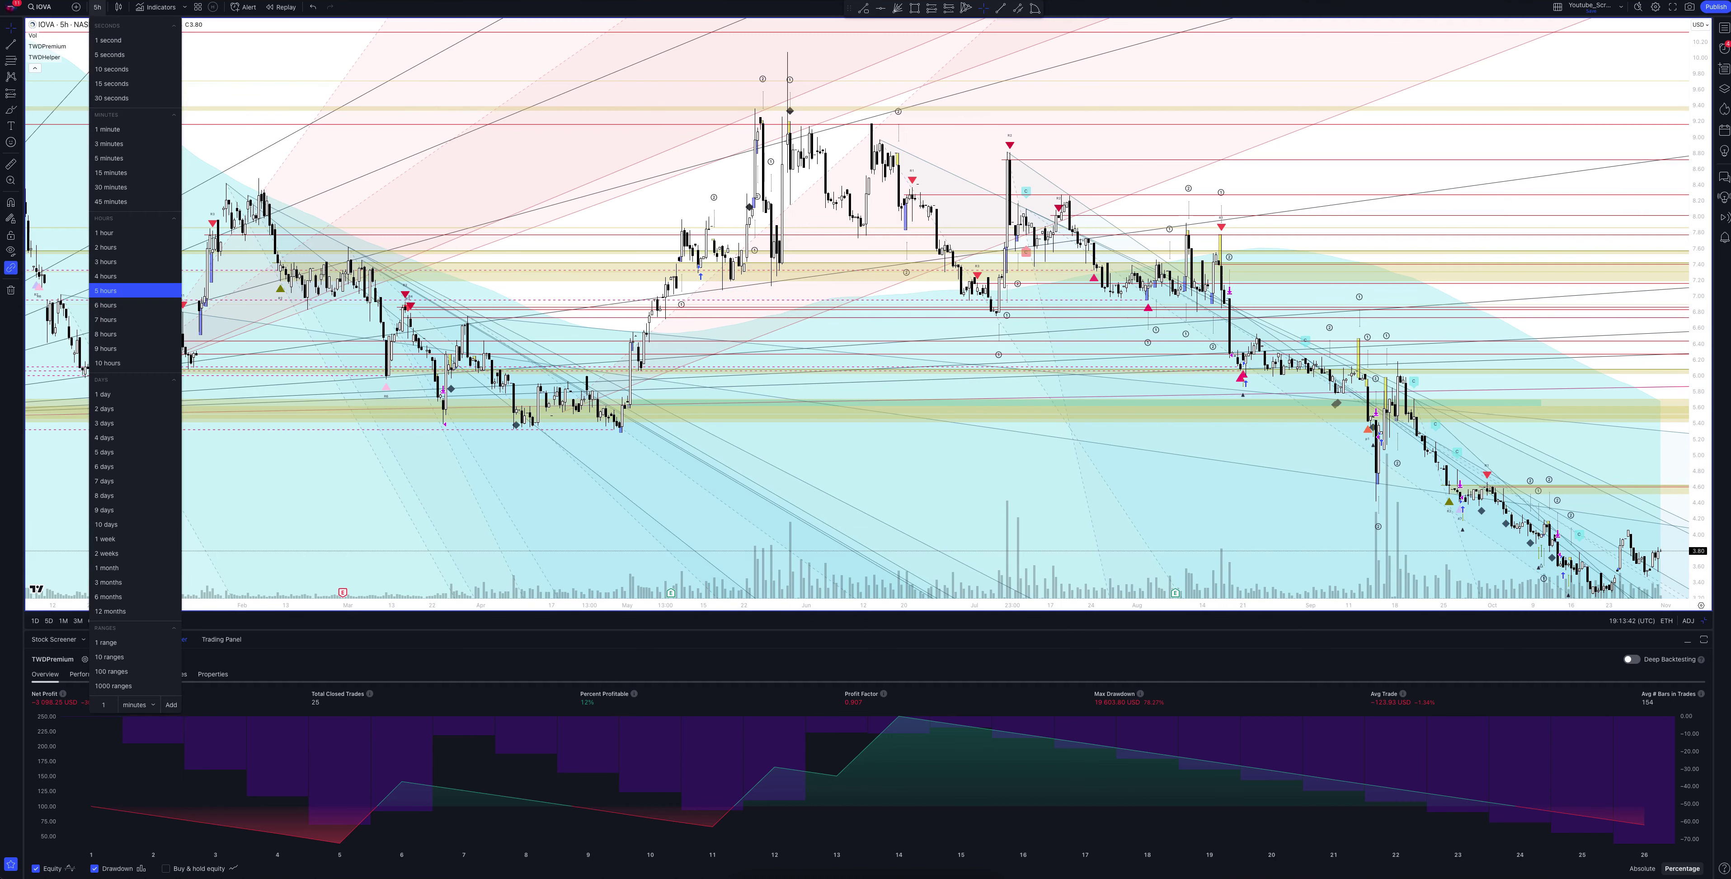
click(105, 305)
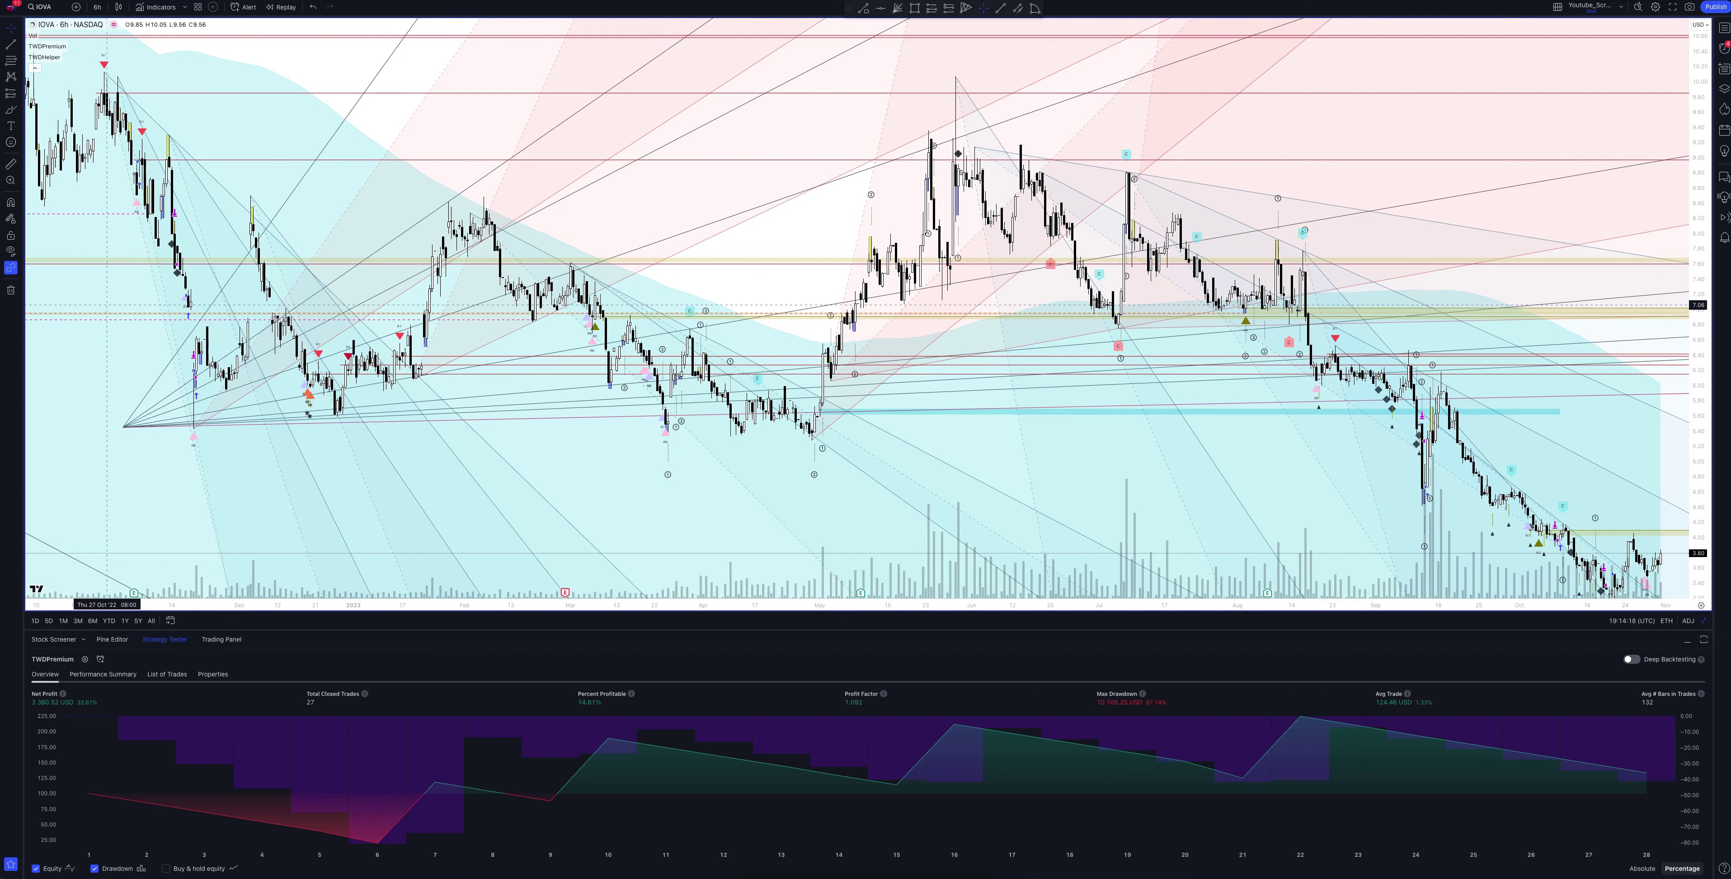
click(96, 7)
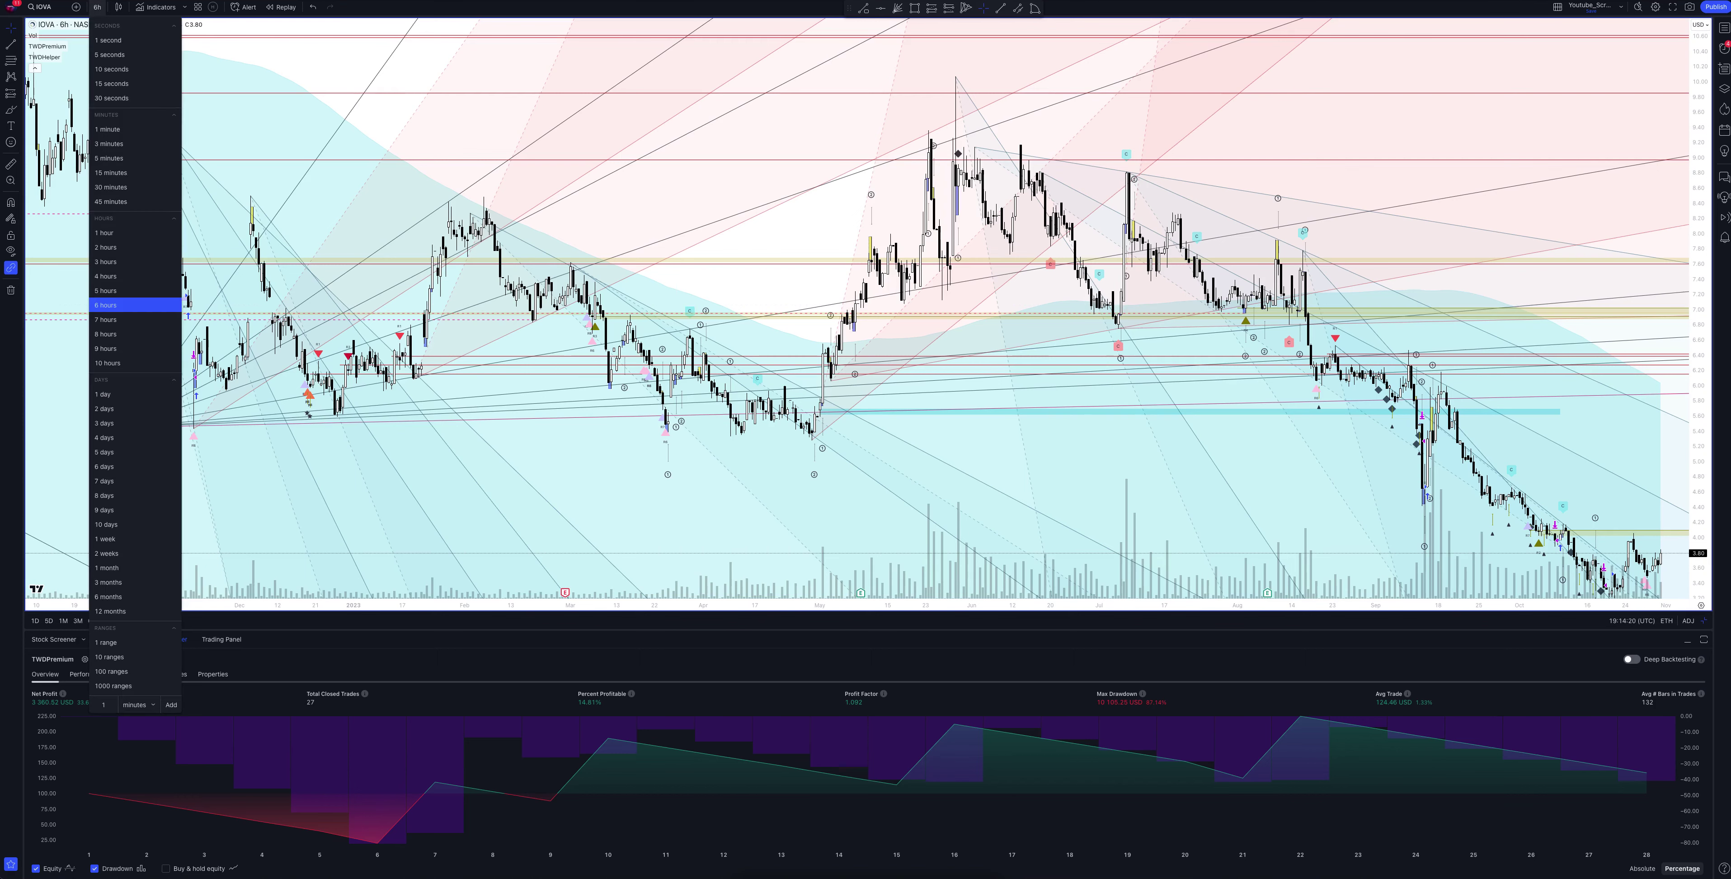
Backtest the chart at 7 and 8 hours, return to 1 hour, and restore the multi-chart layout
click(105, 319)
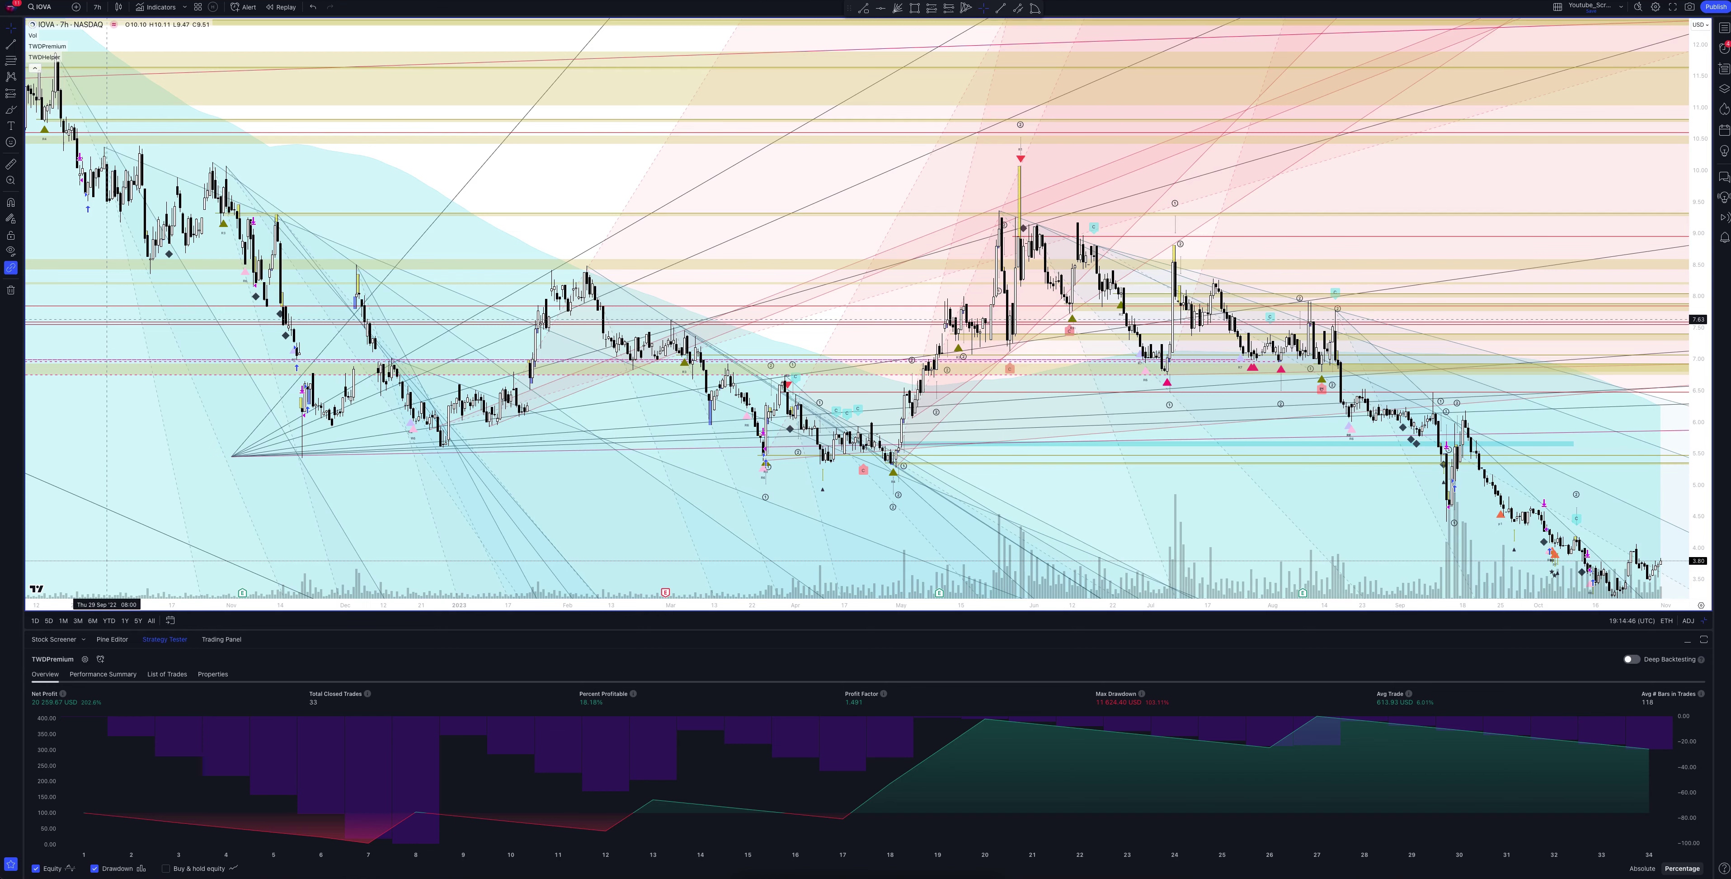
click(97, 7)
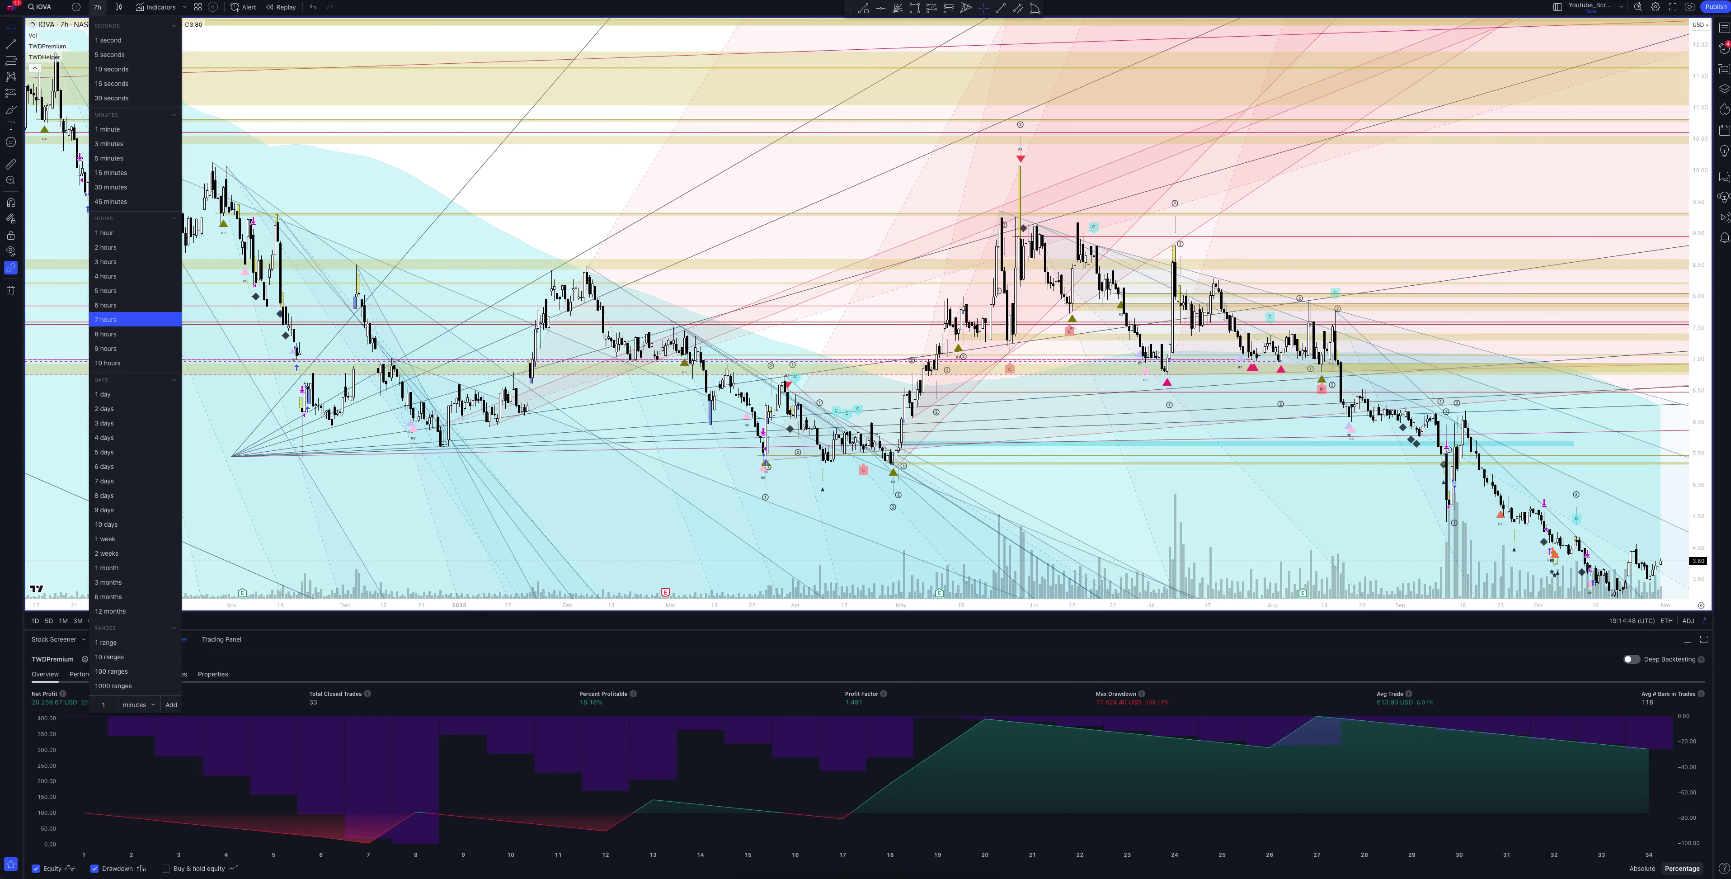
click(105, 334)
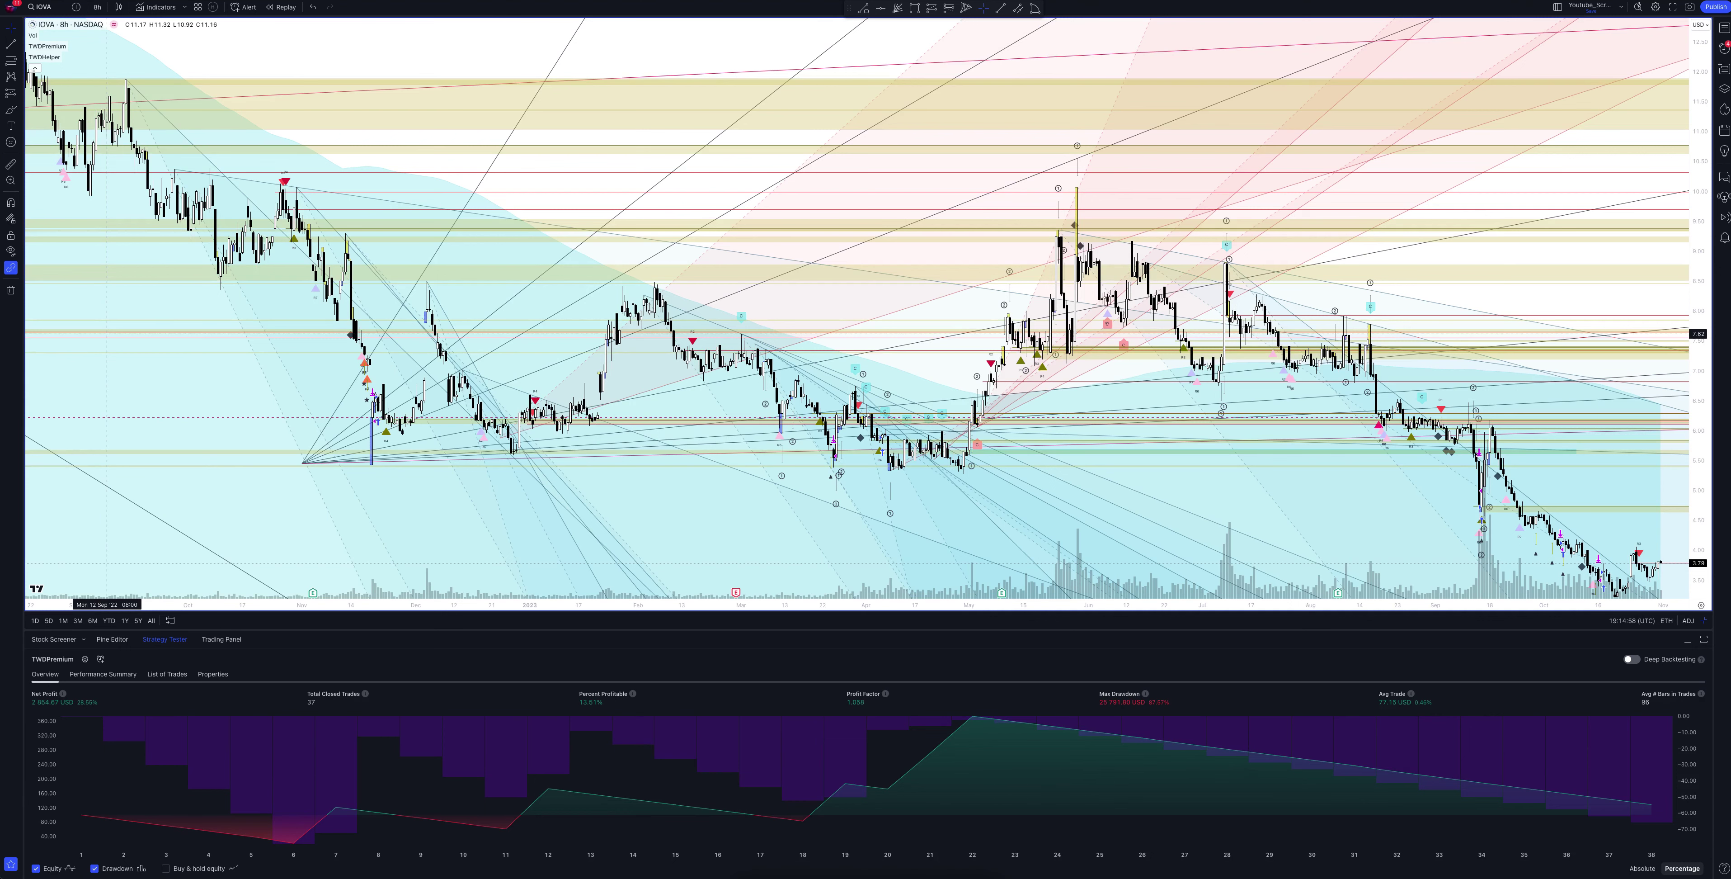
click(97, 7)
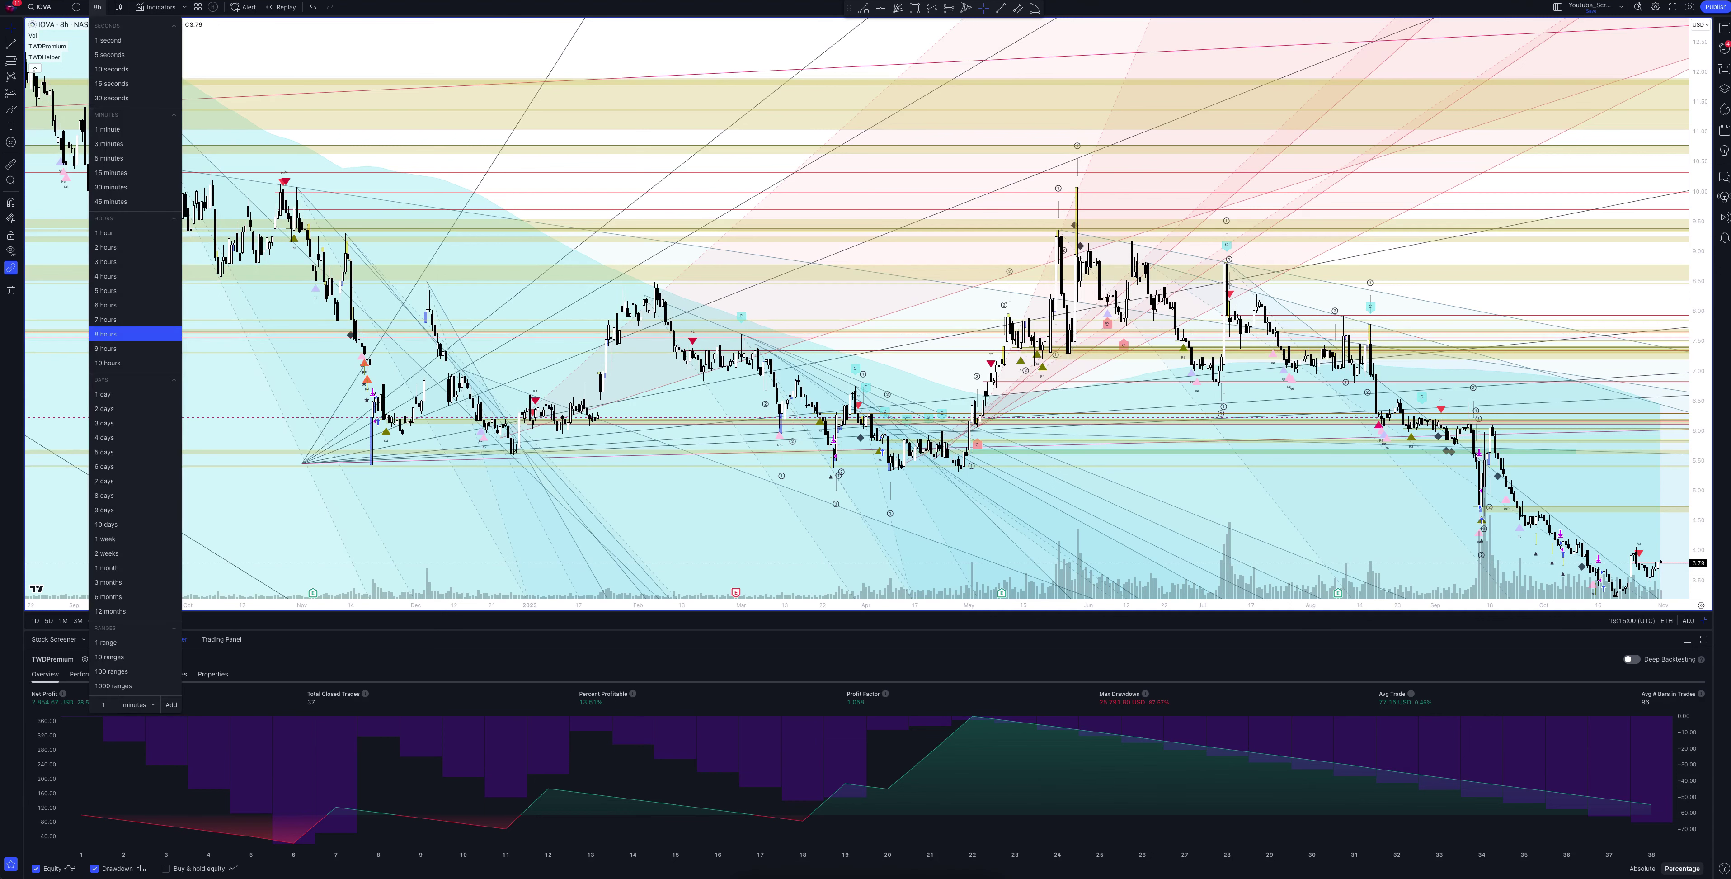
click(104, 232)
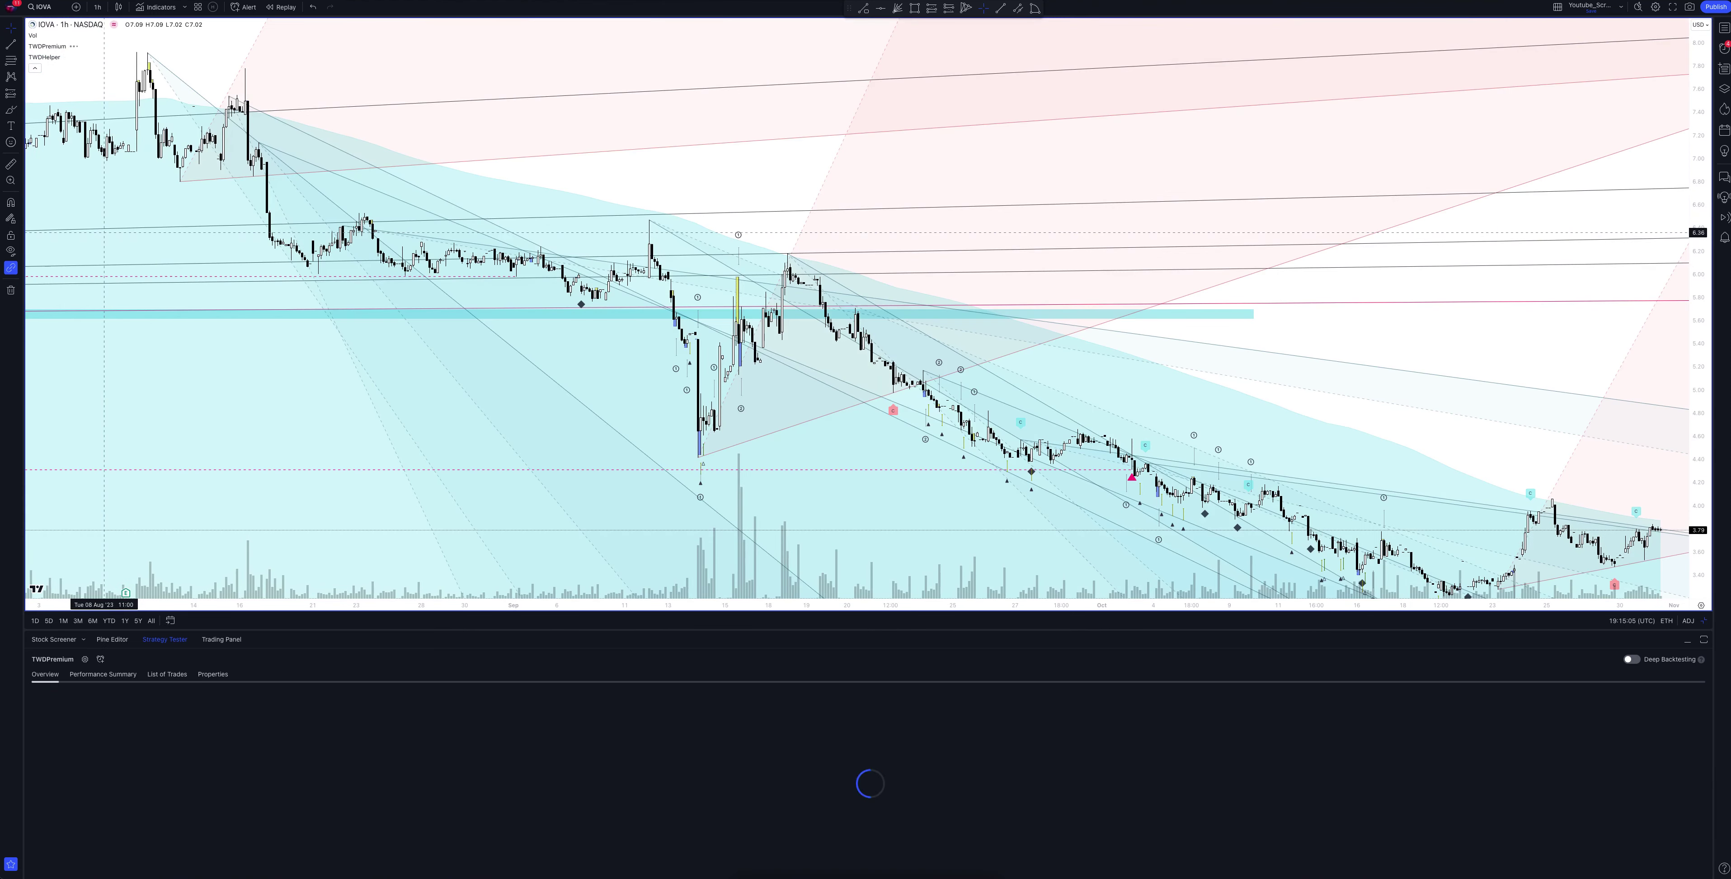
key(alt+Return)
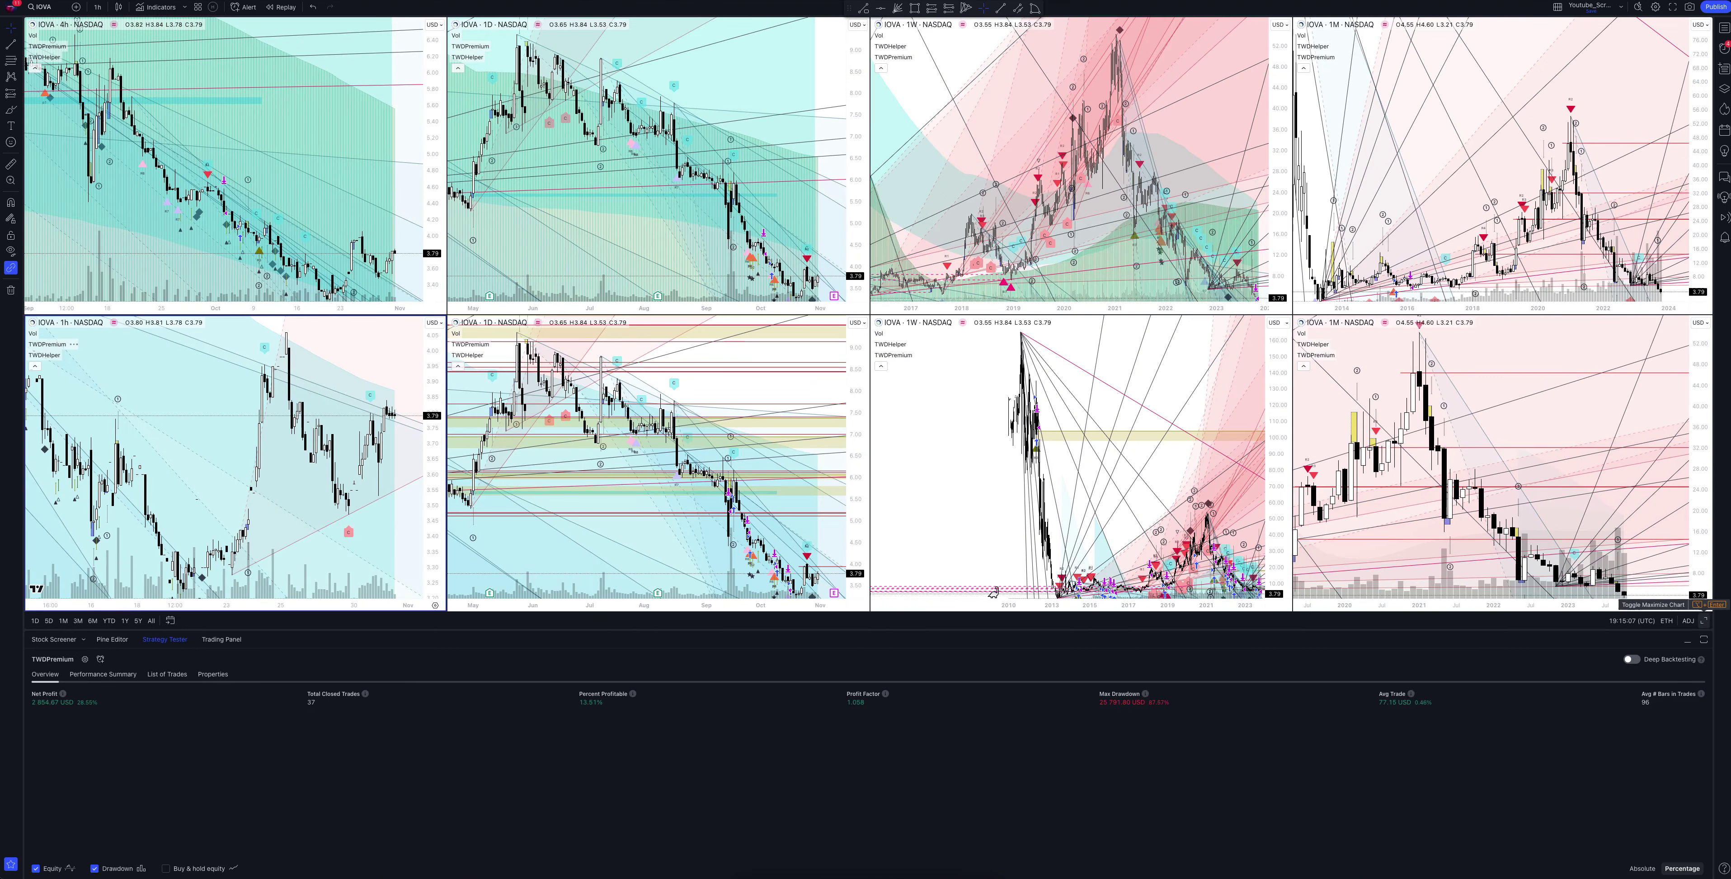